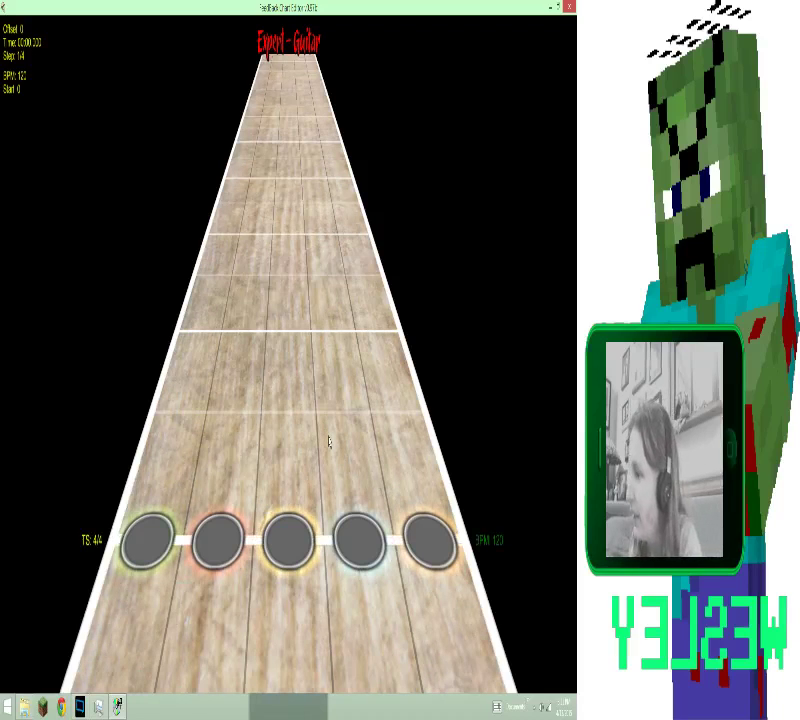
# - Create a new chart for the song Beat Goes On
pyautogui.scroll(1, 329, 441)
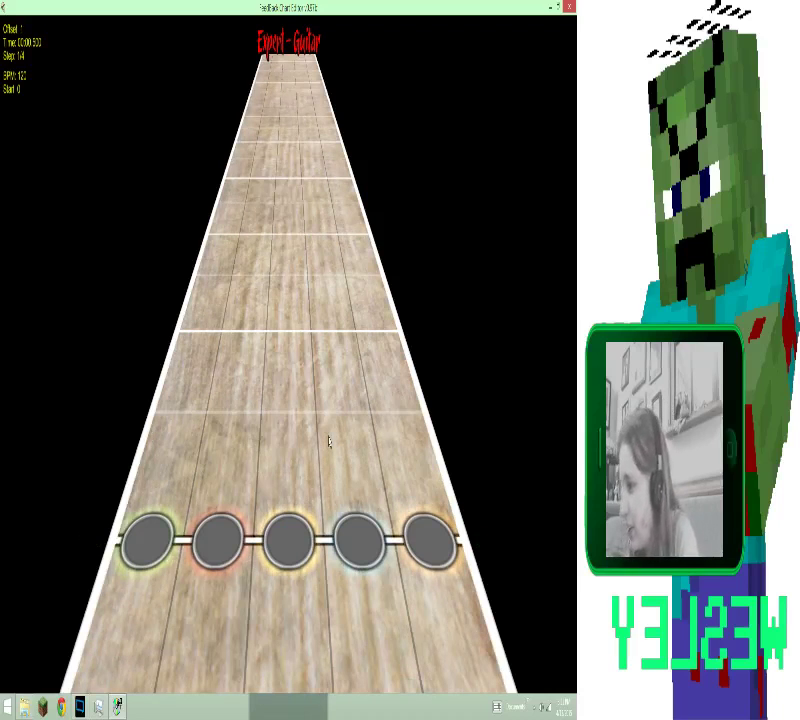
pyautogui.scroll(-1, 329, 441)
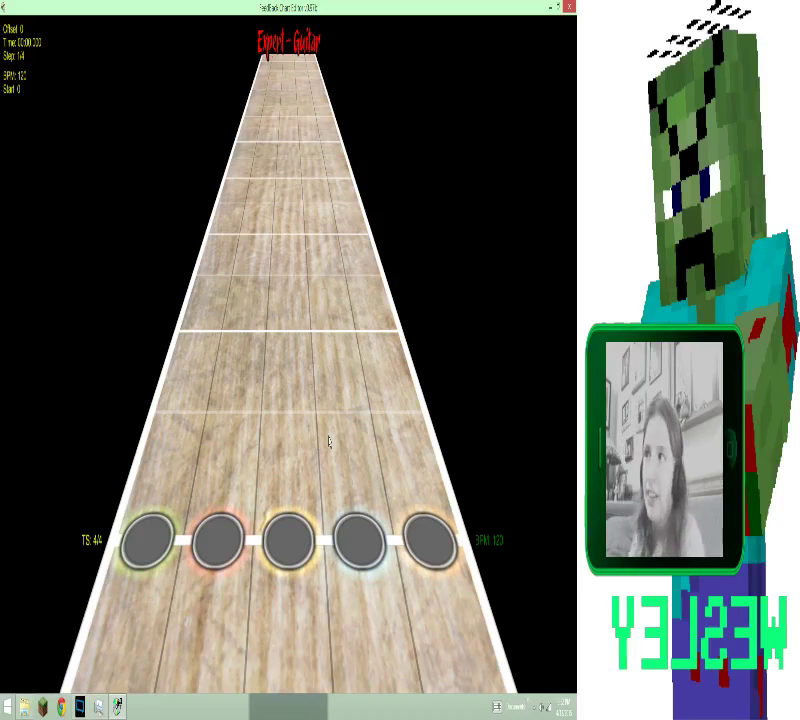
pyautogui.press('Escape')
pyautogui.press('Up')
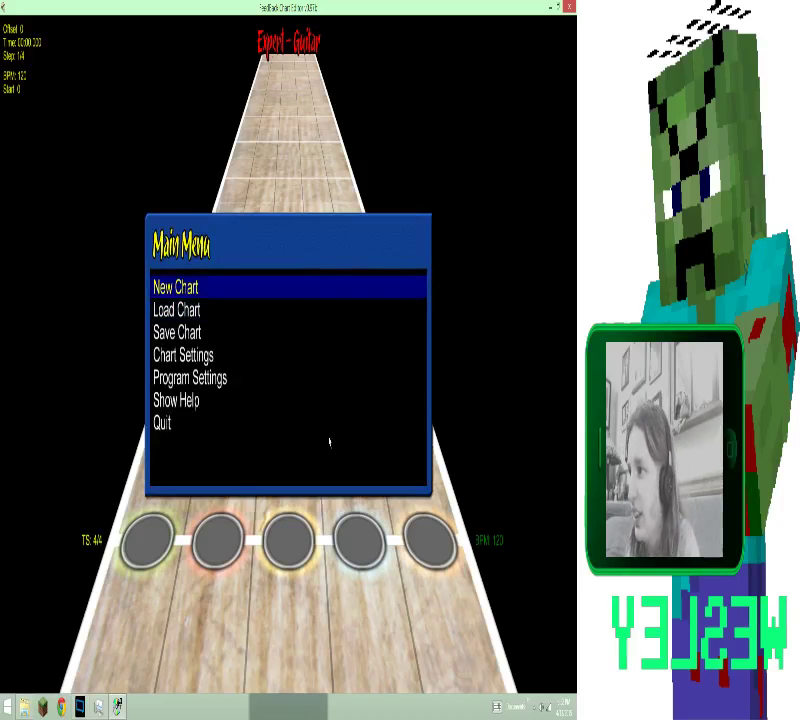
pyautogui.press('Return')
pyautogui.press('Down')
pyautogui.press('Down')
pyautogui.press('Return')
# - Set the chart's artist name to Revolvr and close the chart settings
pyautogui.press('Down')
pyautogui.press('Return')
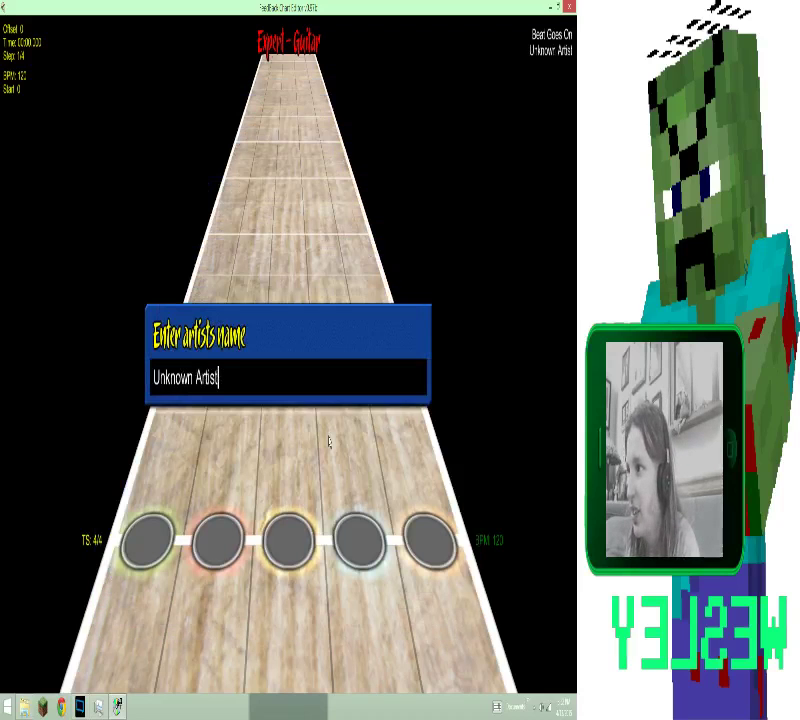
pyautogui.press('BackSpace')
pyautogui.press('BackSpace')
pyautogui.press('BackSpace')
pyautogui.press('BackSpace')
pyautogui.press('BackSpace')
pyautogui.press('BackSpace')
pyautogui.press('BackSpace')
pyautogui.press('BackSpace')
pyautogui.press('BackSpace')
pyautogui.press('BackSpace')
pyautogui.press('BackSpace')
pyautogui.press('BackSpace')
pyautogui.press('BackSpace')
pyautogui.press('BackSpace')
pyautogui.write('Rev')
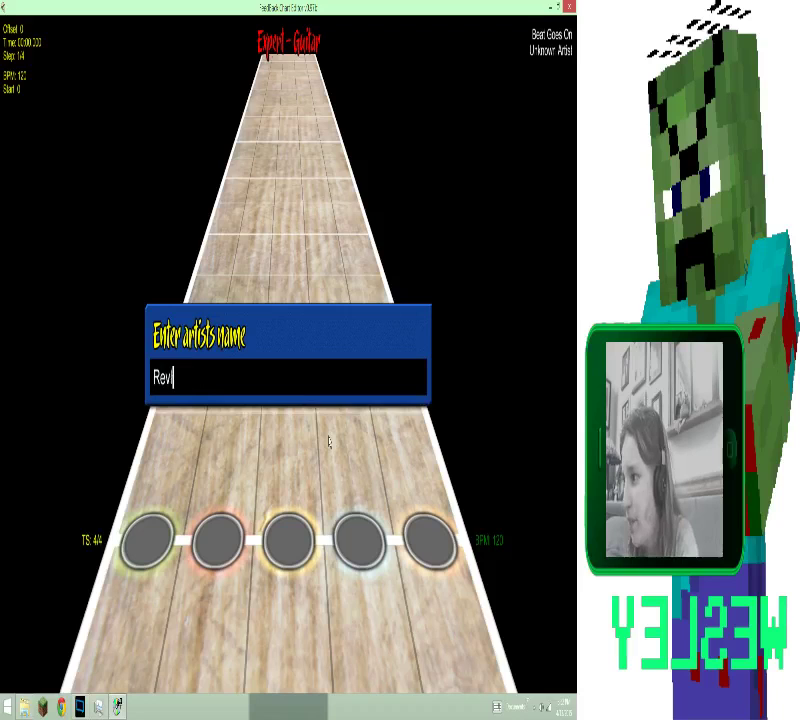
pyautogui.write('olver')
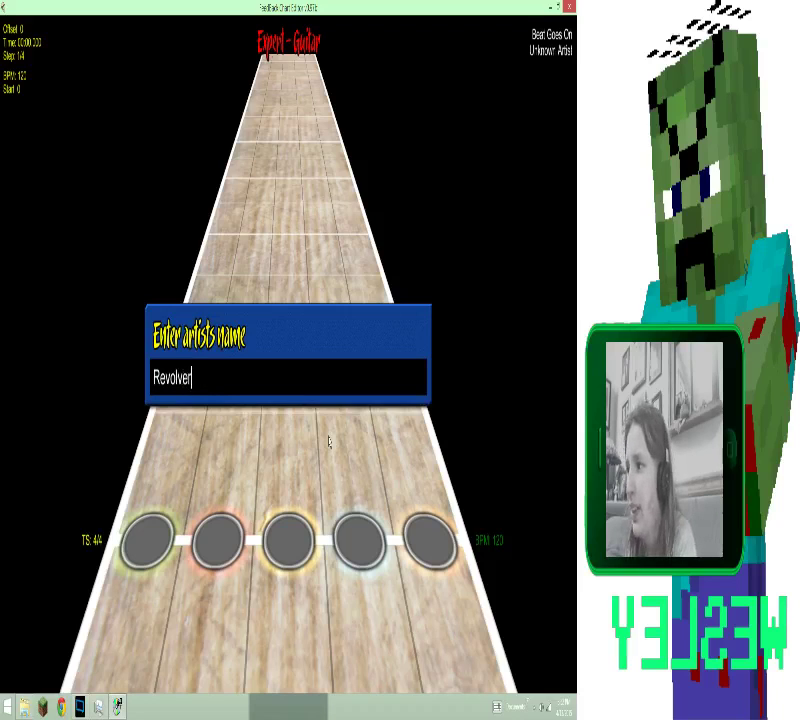
pyautogui.press('Return')
pyautogui.press('Down')
pyautogui.press('Return')
pyautogui.press('BackSpace')
pyautogui.press('BackSpace')
pyautogui.write('r')
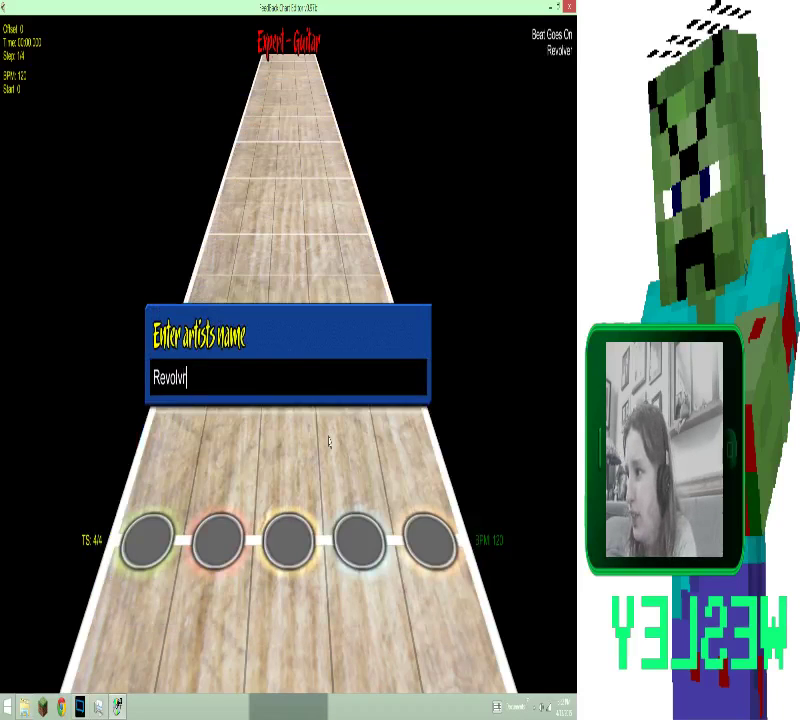
pyautogui.press('Return')
pyautogui.press('Escape')
pyautogui.press('Escape')
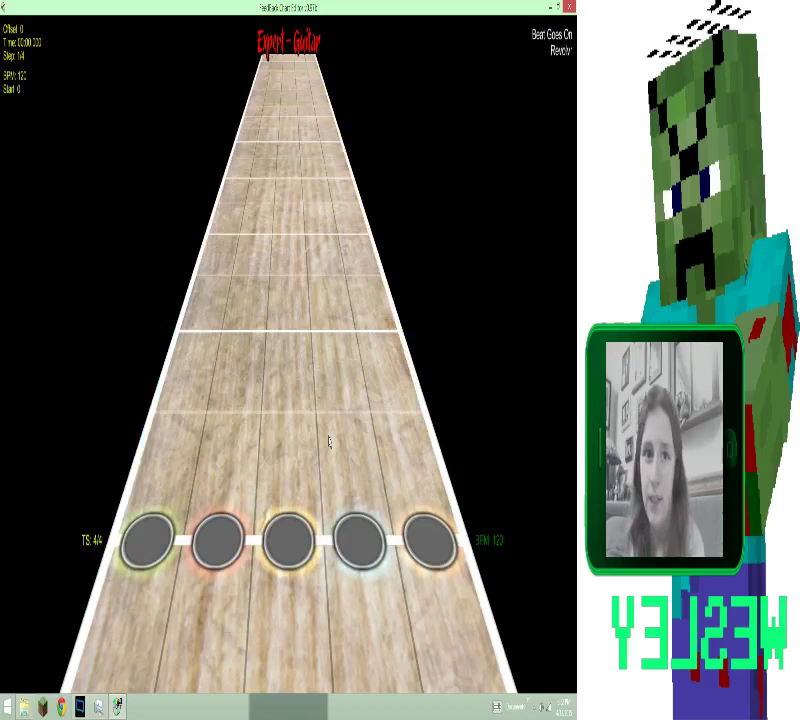
# - Set the note step to 1/8 and play the song back from the beginning of the chart
pyautogui.press('Tab')
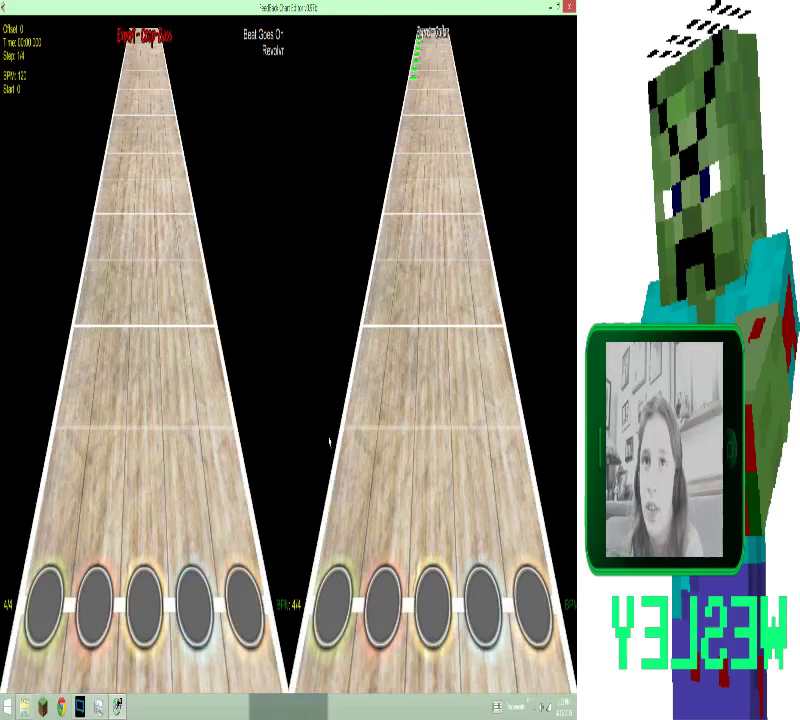
pyautogui.press('Right')
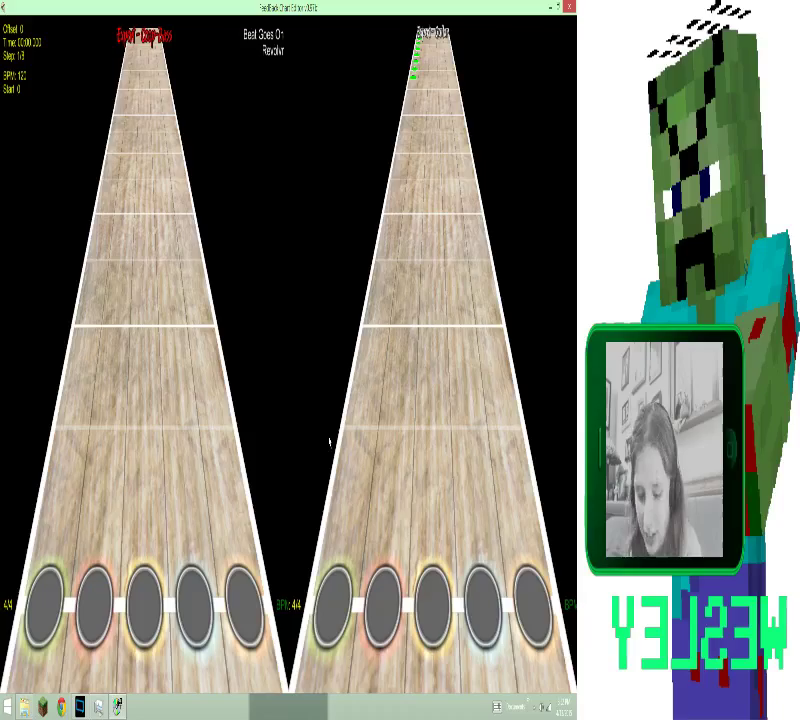
pyautogui.press('space')
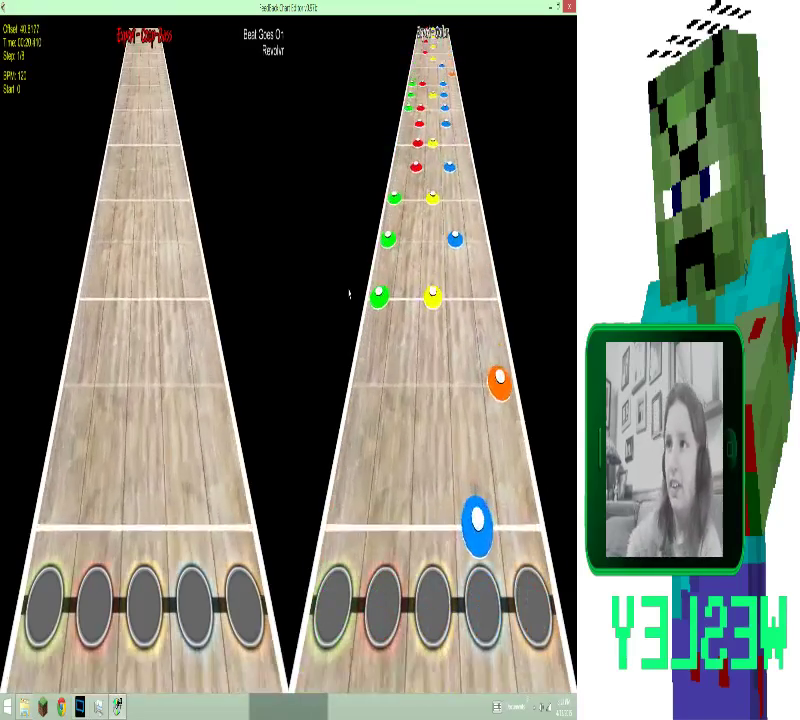
pyautogui.press('space')
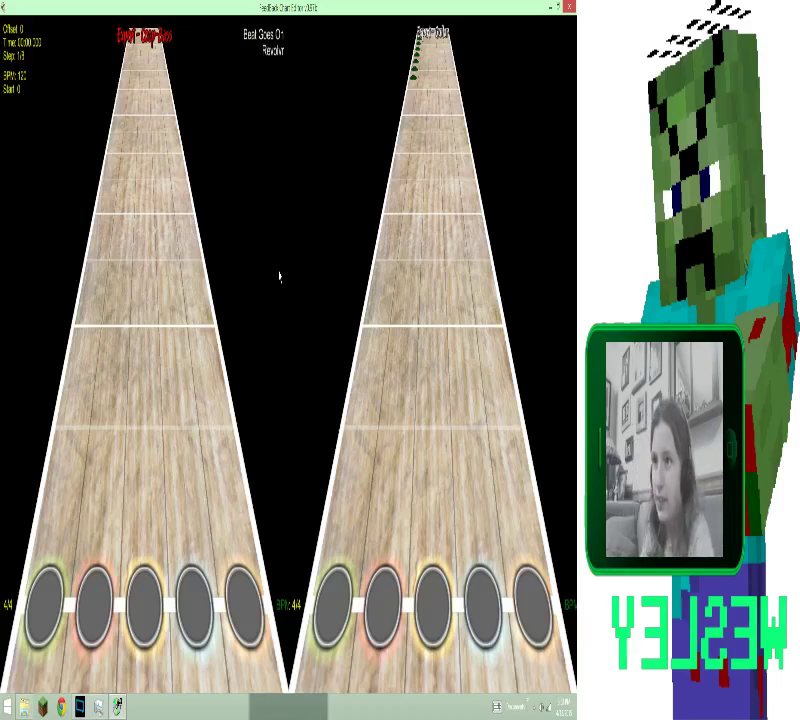
pyautogui.press('space')
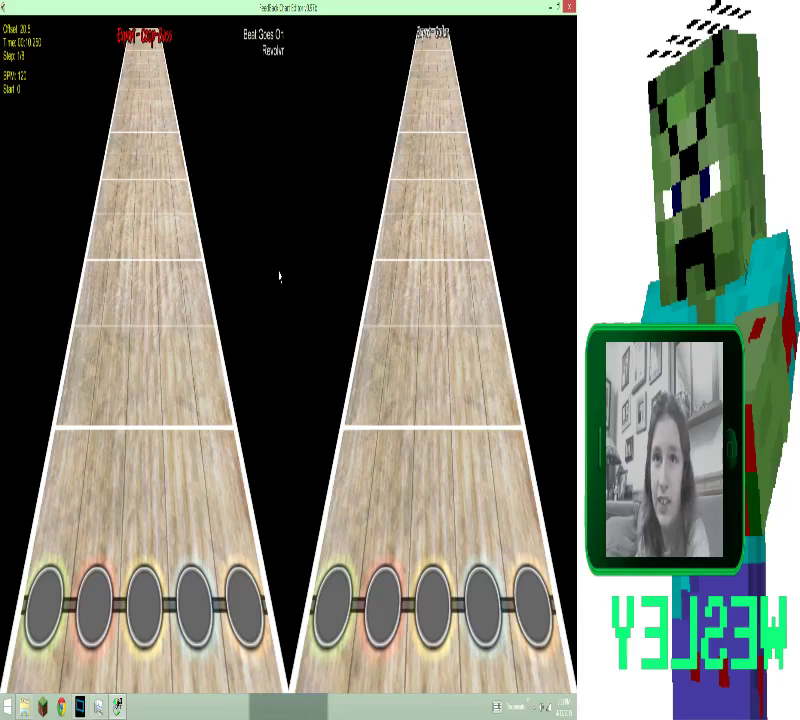
pyautogui.press('Home')
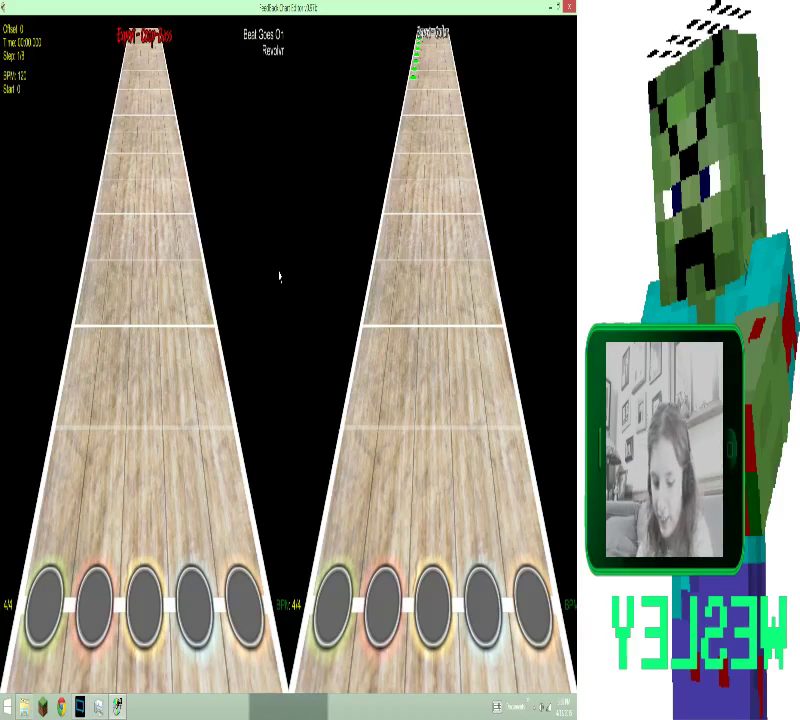
pyautogui.press('space')
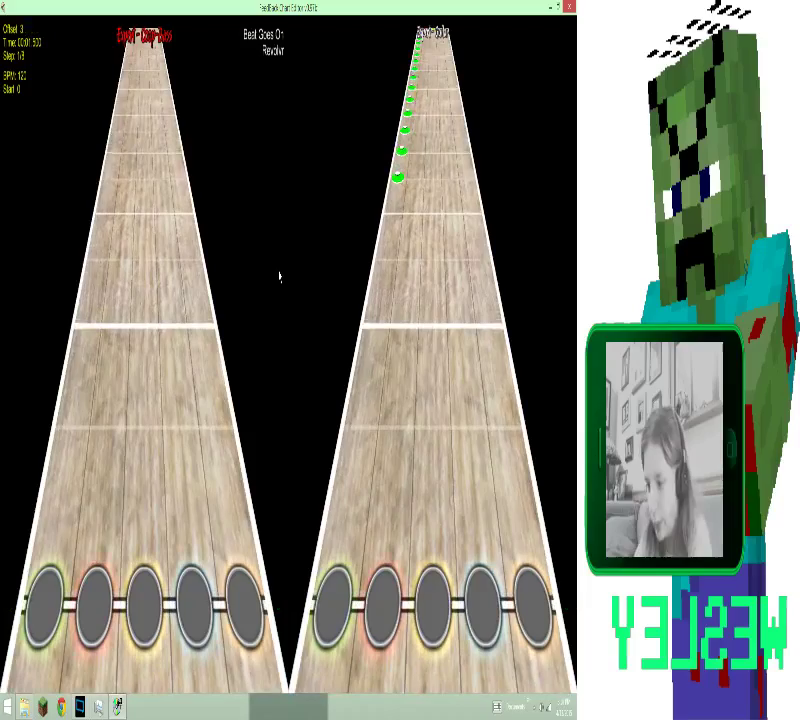
pyautogui.press('space')
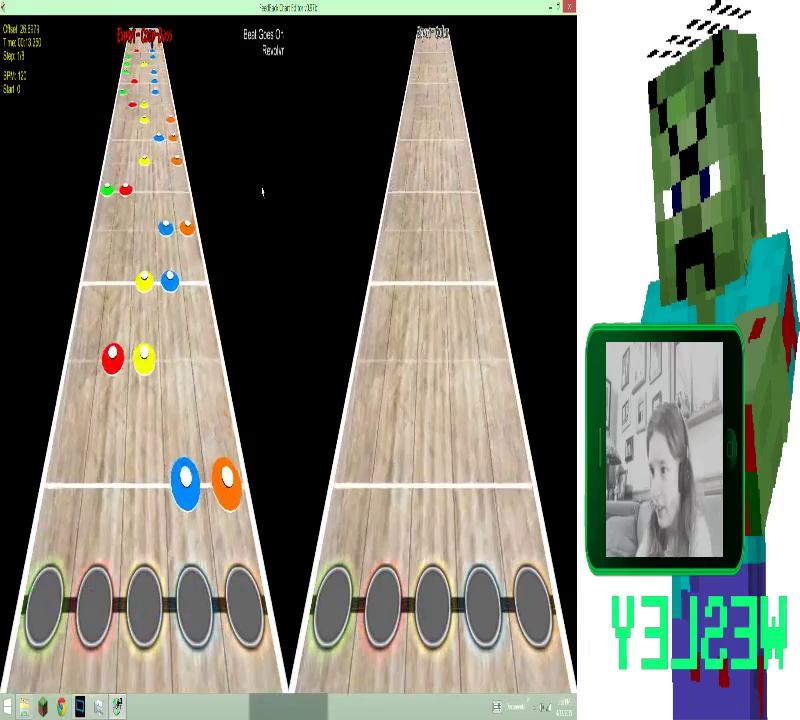
# - Show the Guitar track as the reference track beside the Coop-Bass track
pyautogui.press('Escape')
pyautogui.press('Down')
pyautogui.press('Down')
pyautogui.press('Down')
pyautogui.press('Down')
pyautogui.press('Down')
pyautogui.press('Down')
pyautogui.press('Down')
pyautogui.press('Down')
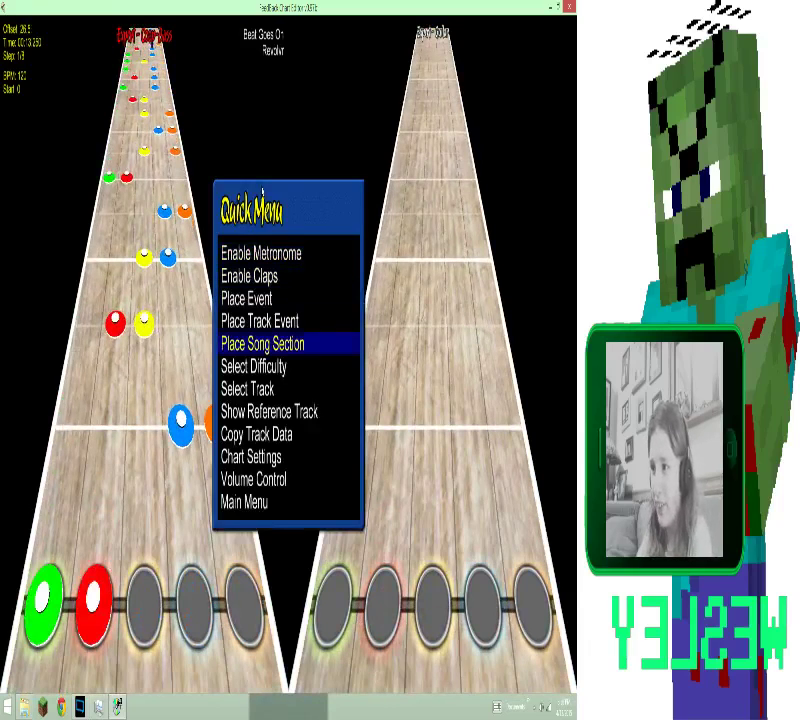
pyautogui.press('Up')
pyautogui.press('Return')
pyautogui.press('Down')
pyautogui.press('Down')
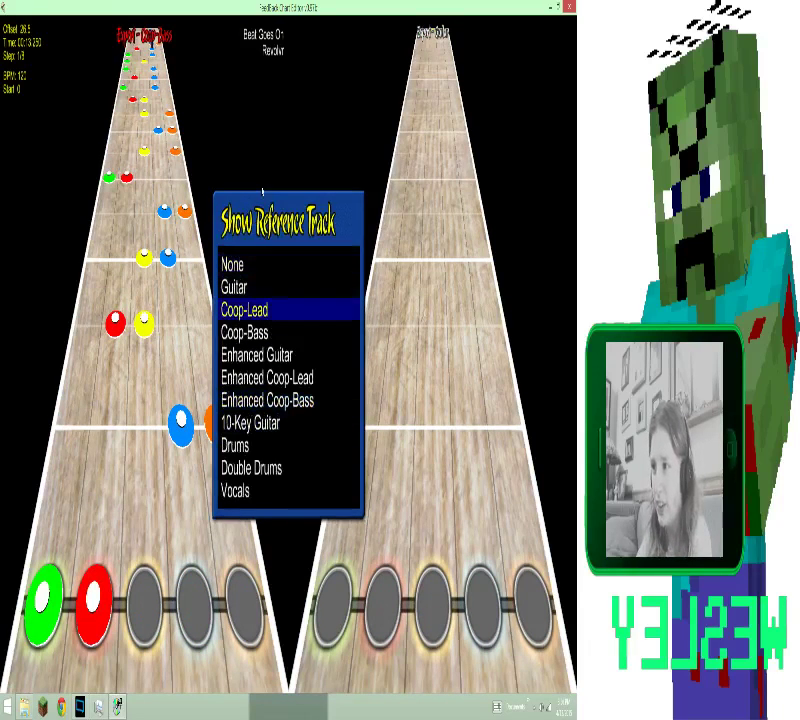
pyautogui.press('Up')
pyautogui.press('Return')
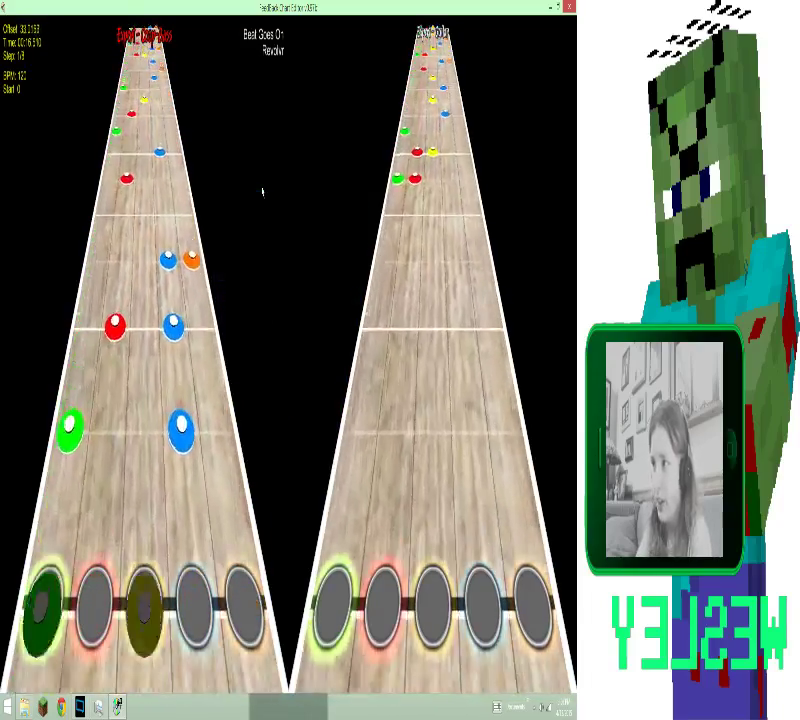
# - Play the chart from its start and examine the opening measures leading up to the first guitar notes
pyautogui.press('space')
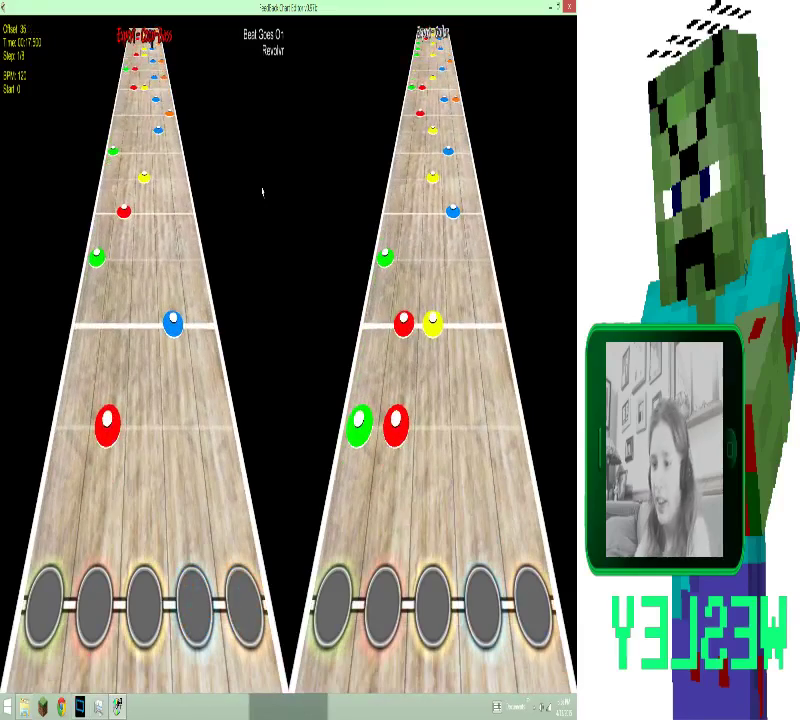
pyautogui.press('Home')
pyautogui.press('space')
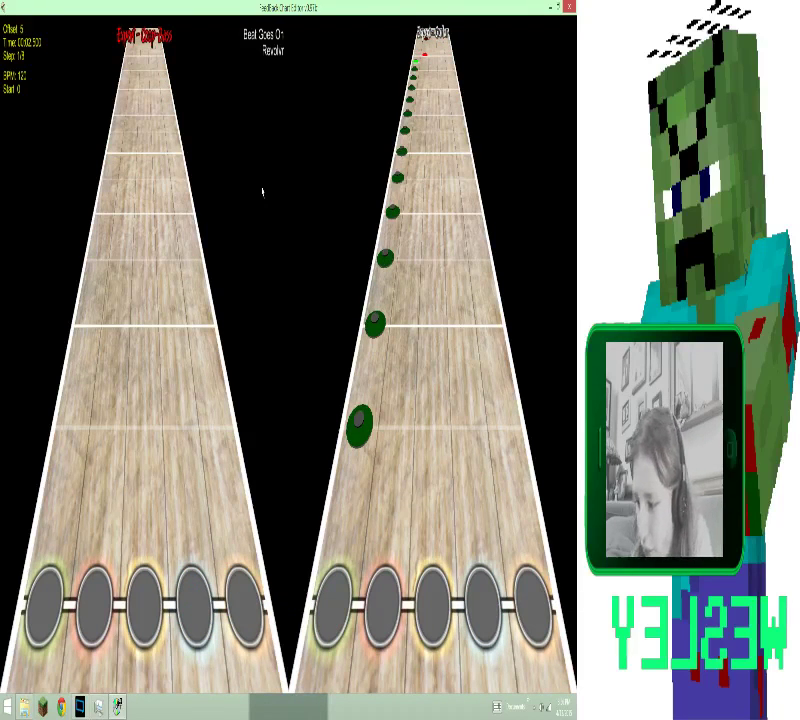
pyautogui.press('Down')
pyautogui.press('Down')
pyautogui.press('Up')
pyautogui.press('Up')
pyautogui.press('Up')
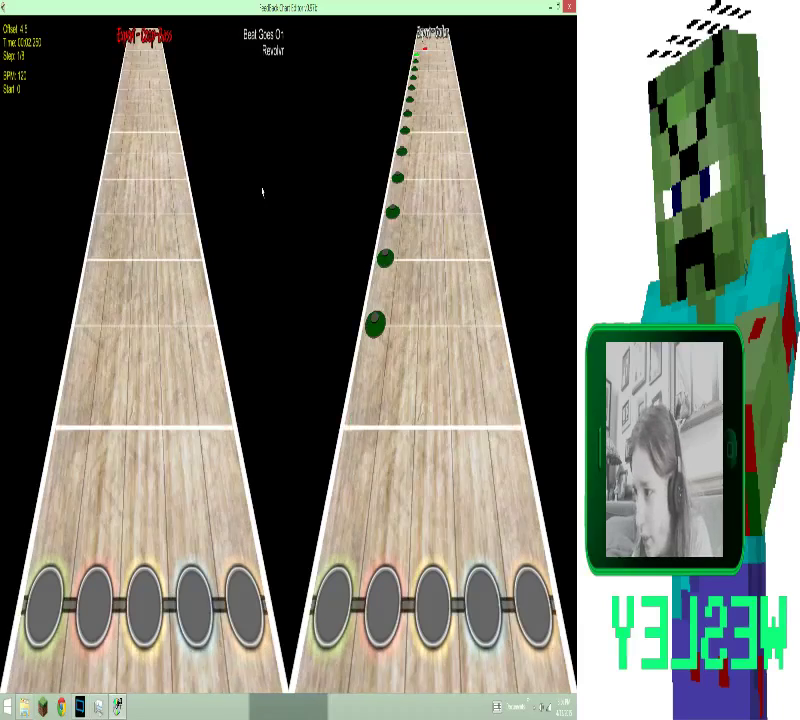
pyautogui.press('Down')
pyautogui.press('Down')
pyautogui.press('Down')
pyautogui.press('Down')
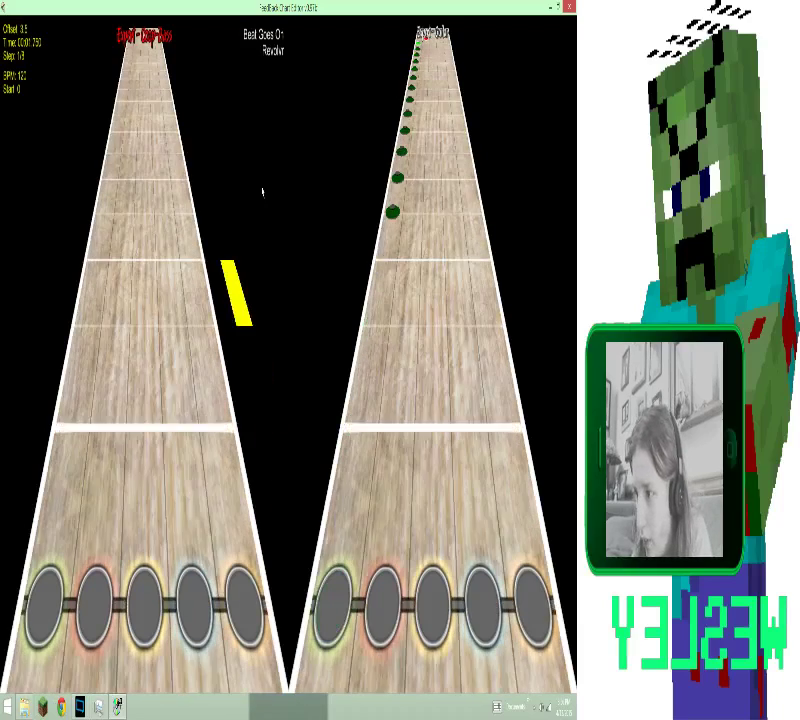
pyautogui.press('Up')
pyautogui.press('Up')
pyautogui.scroll(-2, 262, 192)
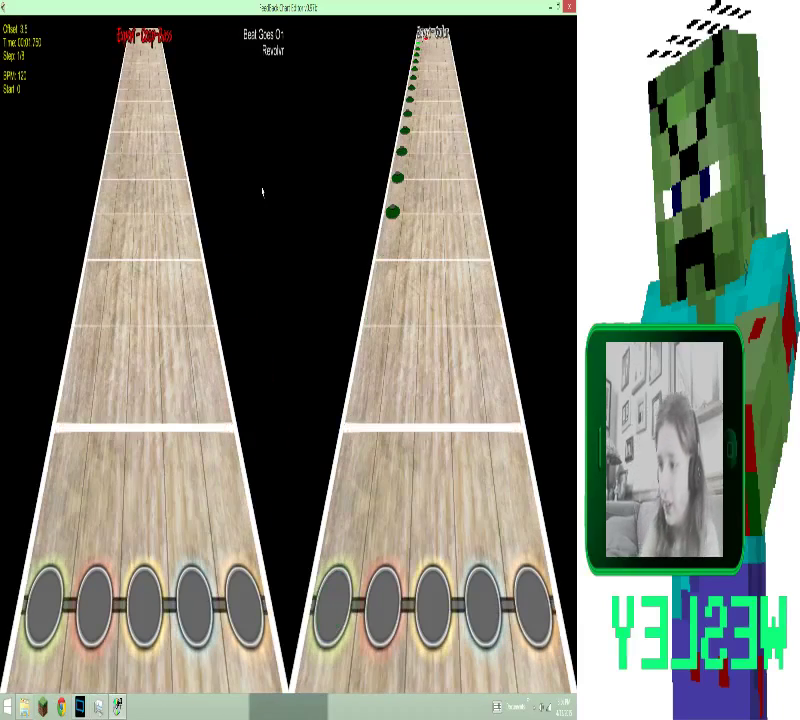
pyautogui.scroll(1, 262, 192)
pyautogui.scroll(-1, 262, 192)
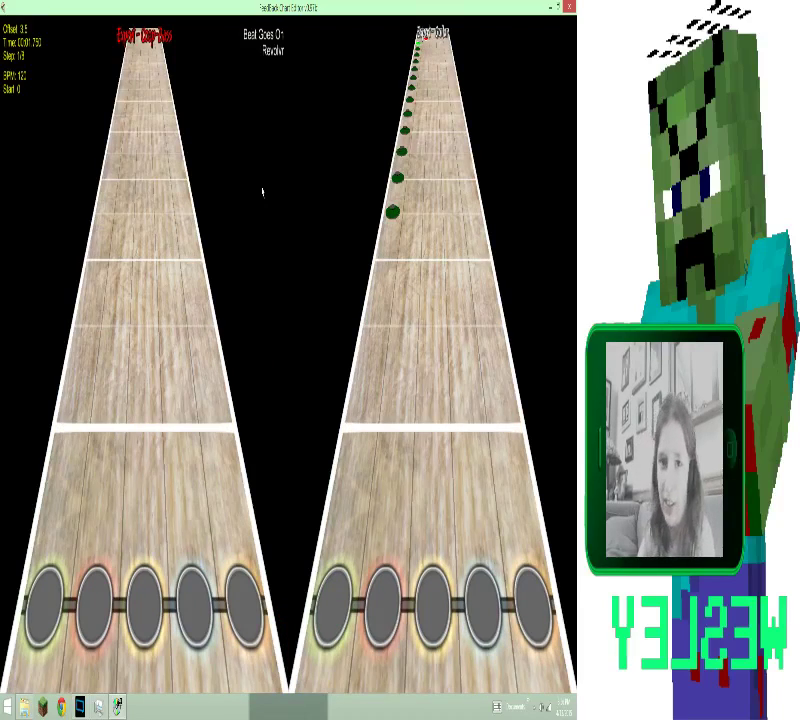
pyautogui.scroll(3, 262, 192)
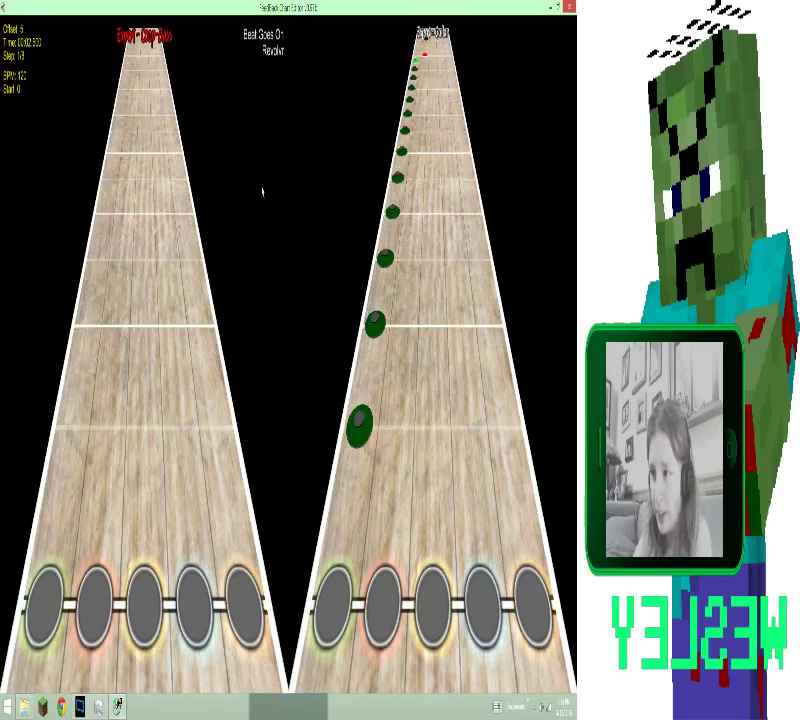
# - Select the Guitar track as the active track and go back to offset 4
pyautogui.rightClick(262, 192)
pyautogui.press('Down')
pyautogui.press('Down')
pyautogui.press('Down')
pyautogui.press('Down')
pyautogui.press('Down')
pyautogui.press('Down')
pyautogui.press('Down')
pyautogui.press('Return')
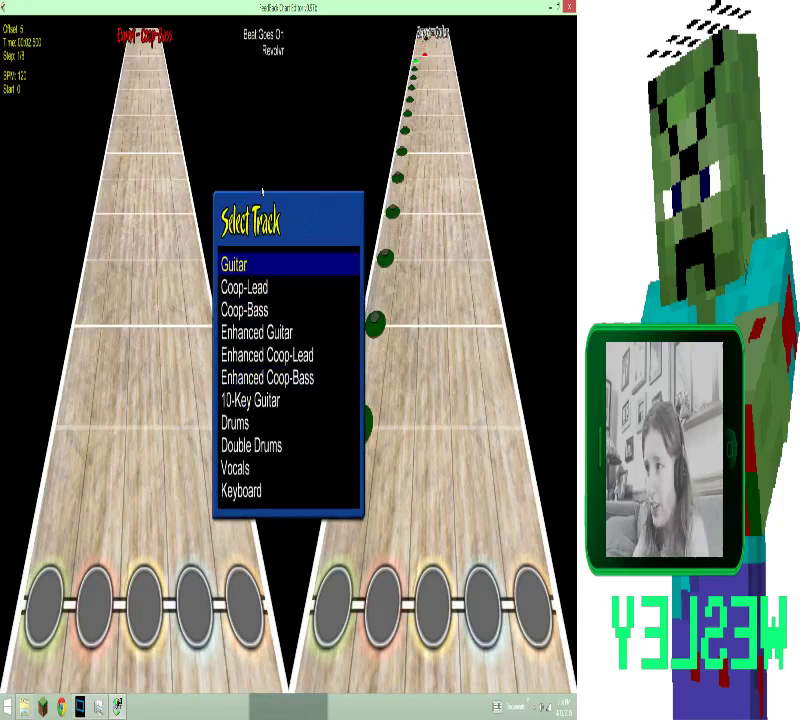
pyautogui.press('Return')
pyautogui.press('Down')
pyautogui.press('Down')
# - Show the Coop-Bass track as the reference track and move to offset 5
pyautogui.press('Return')
pyautogui.press('Down')
pyautogui.press('Down')
pyautogui.press('Down')
pyautogui.press('Down')
pyautogui.press('Down')
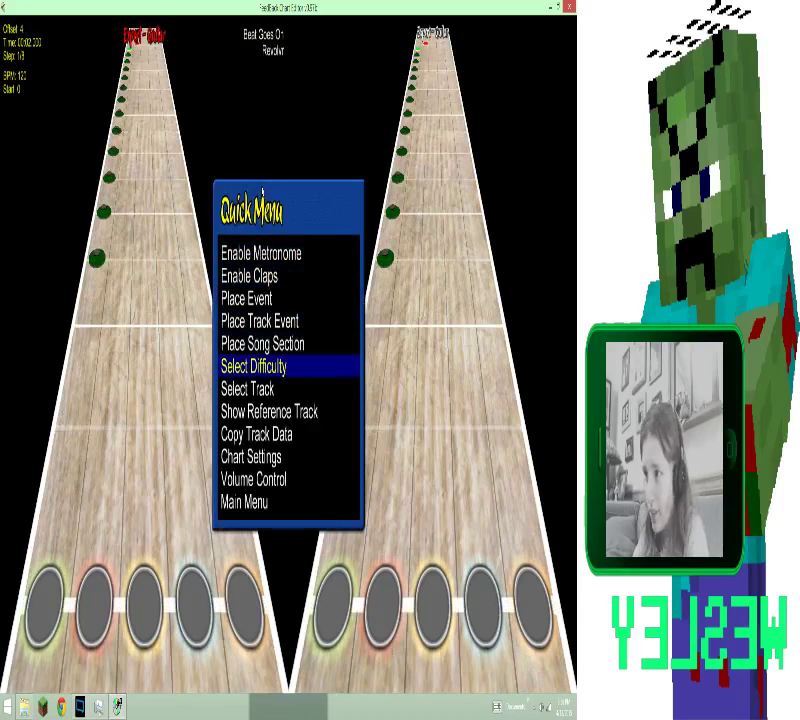
pyautogui.press('Down')
pyautogui.press('Down')
pyautogui.press('Return')
pyautogui.press('Down')
pyautogui.press('Down')
pyautogui.press('Return')
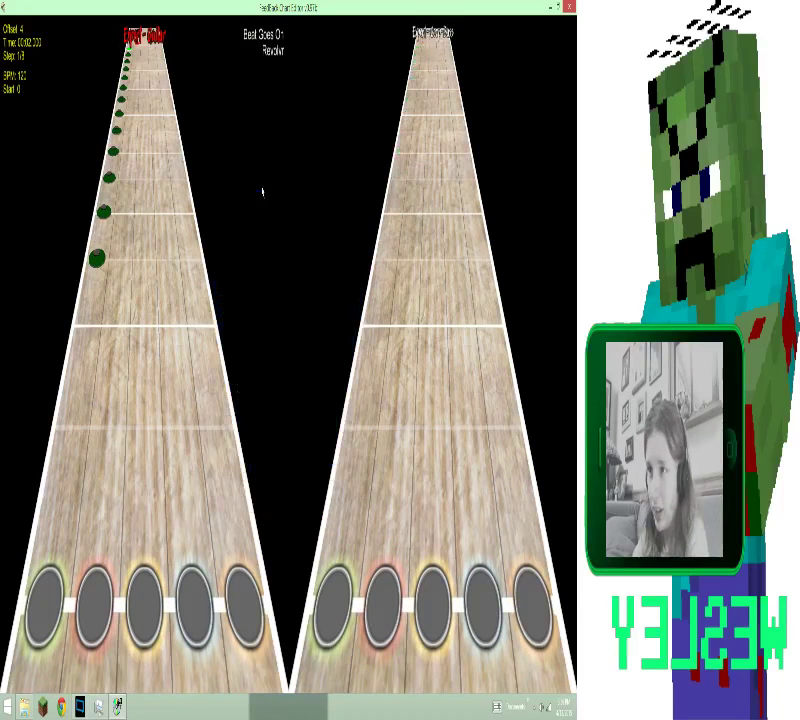
pyautogui.scroll(2, 262, 192)
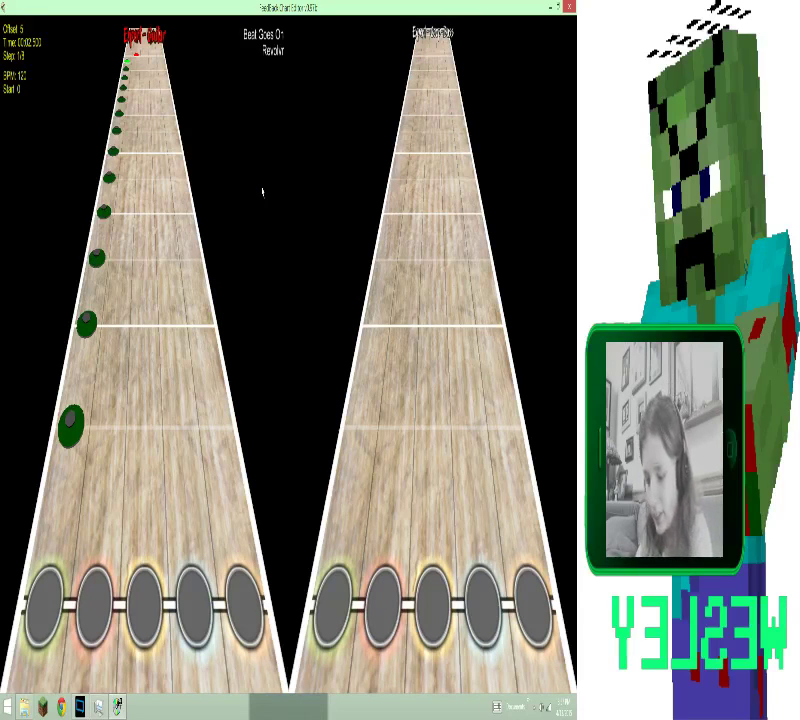
# - Look through the help's shortcut list for the note placement, shifting, copying and playback controls
pyautogui.press('Escape')
pyautogui.press('Down')
pyautogui.press('Down')
pyautogui.press('Down')
pyautogui.press('Down')
pyautogui.press('Return')
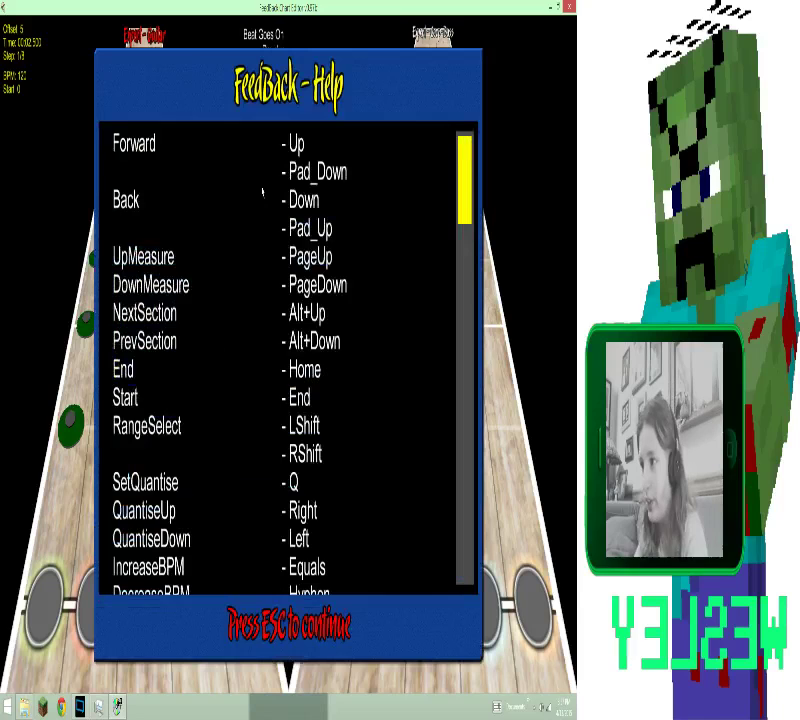
pyautogui.press('Down')
pyautogui.press('Down')
pyautogui.press('Down')
pyautogui.press('Down')
pyautogui.press('Down')
pyautogui.press('Down')
pyautogui.press('Down')
pyautogui.press('Down')
pyautogui.press('Down')
pyautogui.press('Down')
pyautogui.press('Down')
pyautogui.press('Down')
pyautogui.press('Down')
pyautogui.press('Down')
pyautogui.press('Down')
pyautogui.press('Down')
pyautogui.press('Down')
pyautogui.press('Down')
pyautogui.press('Down')
pyautogui.press('Down')
pyautogui.press('Down')
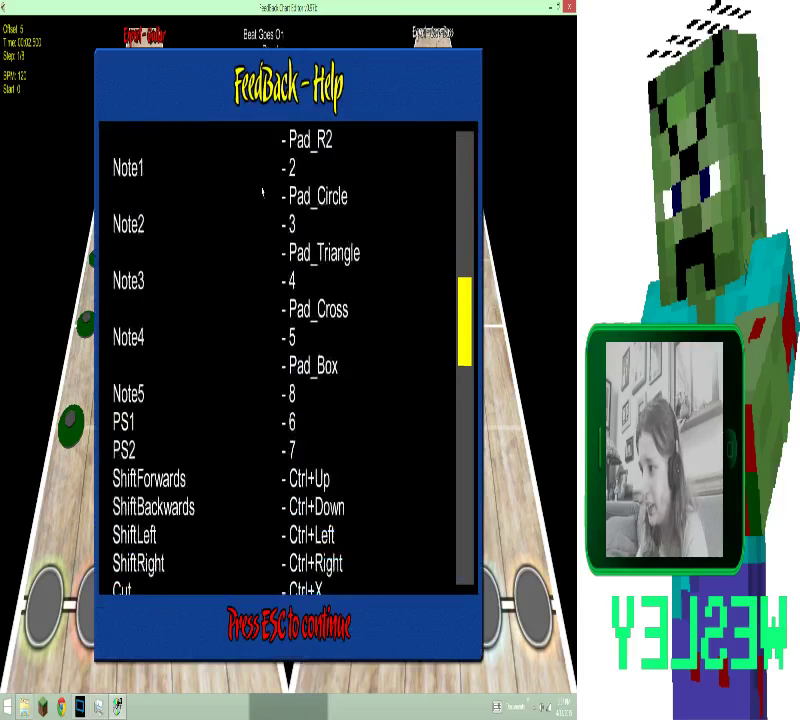
pyautogui.press('Down')
pyautogui.press('Up')
pyautogui.press('Up')
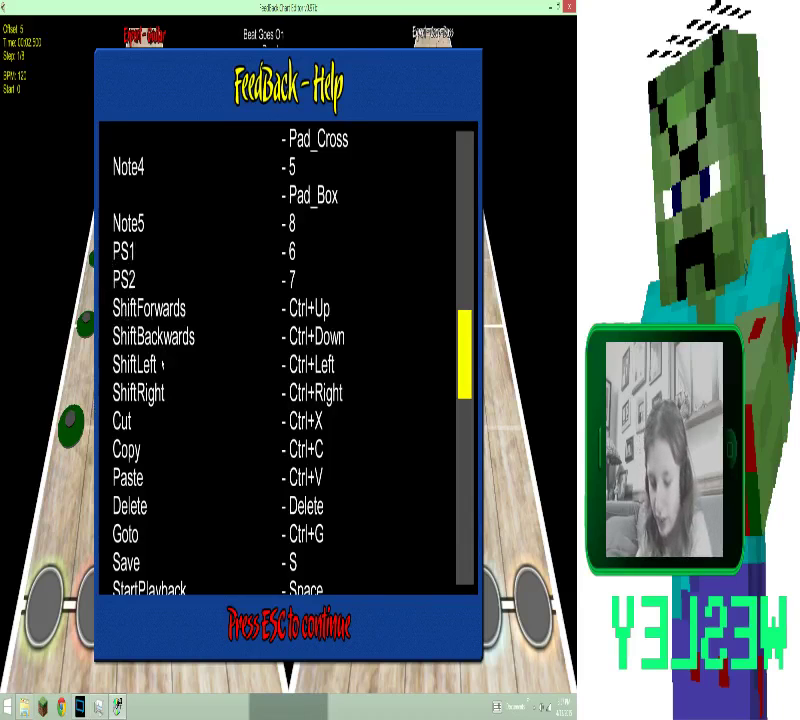
pyautogui.press('Escape')
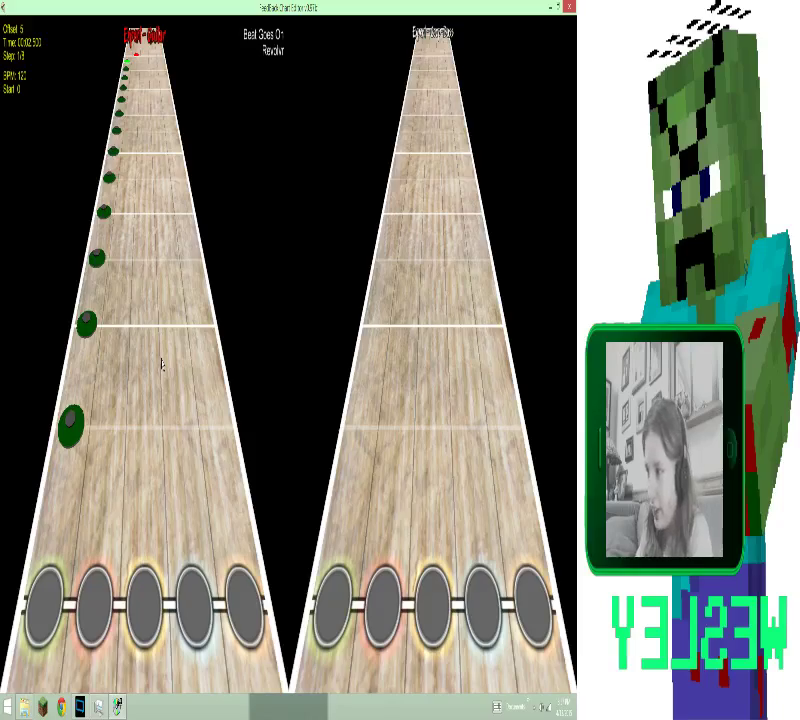
# - Mark the red section on the Guitar track from offset 5 to 20.5 and place red and yellow notes at offset 19
pyautogui.press('space')
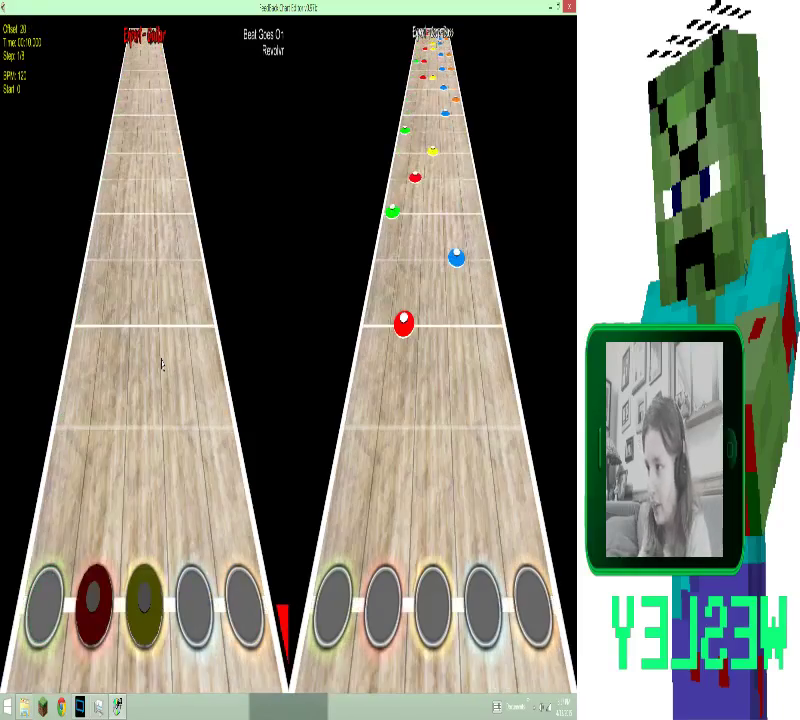
pyautogui.press('Up')
pyautogui.press('Down')
pyautogui.press('Down')
pyautogui.press('Down')
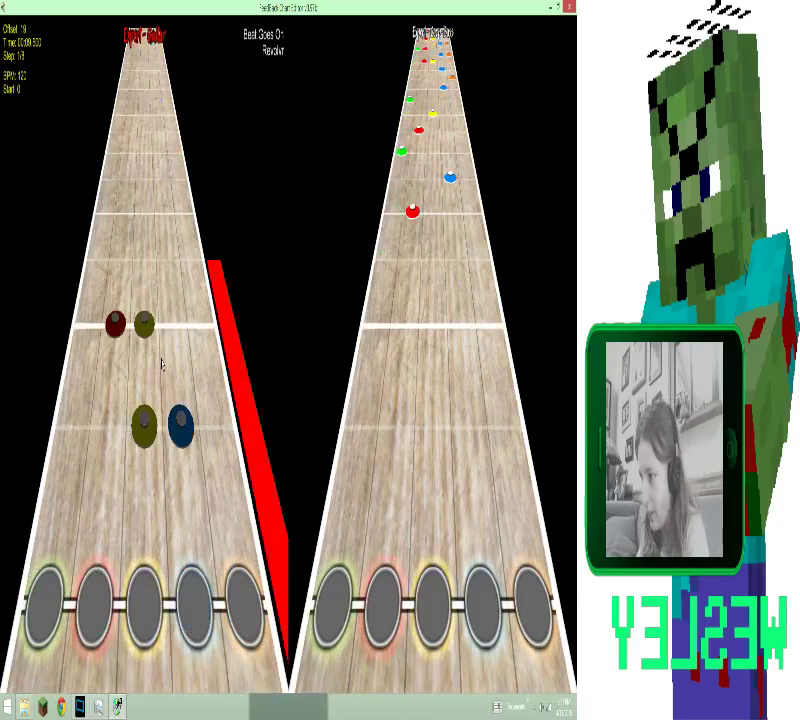
pyautogui.press('2')
pyautogui.press('3')
# - Examine the guitar notes and the end of the red section between offsets 17.5 and 20.5
pyautogui.scroll(-3, 162, 365)
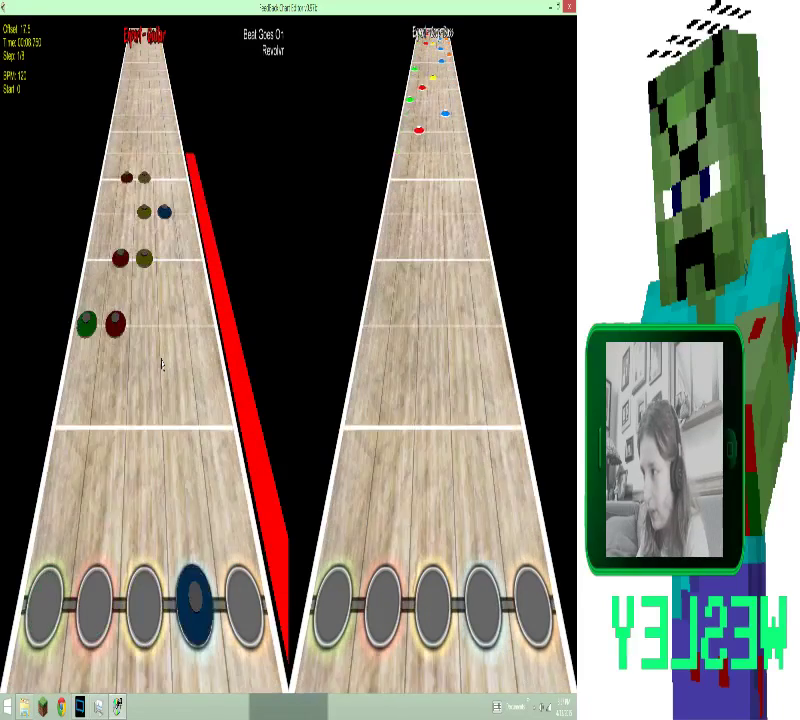
pyautogui.scroll(2, 162, 365)
pyautogui.press('Down')
pyautogui.press('Down')
pyautogui.press('Down')
pyautogui.press('Down')
pyautogui.press('Down')
pyautogui.press('Down')
pyautogui.press('Down')
pyautogui.press('Down')
pyautogui.press('Down')
pyautogui.press('Down')
pyautogui.press('Down')
pyautogui.press('Down')
pyautogui.press('Down')
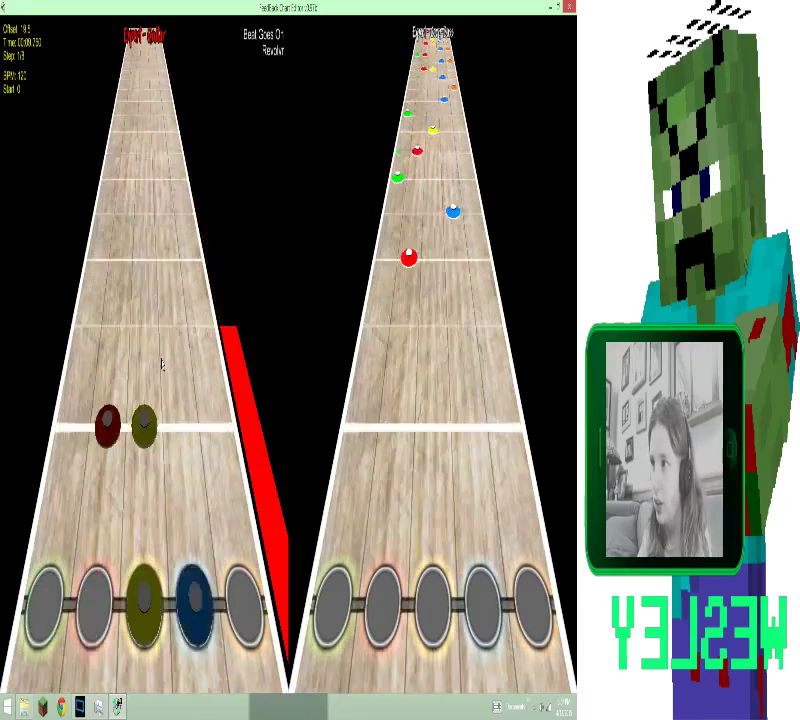
pyautogui.scroll(3, 162, 365)
# - Select the Coop-Bass track as the active track
pyautogui.press('Escape')
pyautogui.press('Down')
pyautogui.press('Down')
pyautogui.press('Down')
pyautogui.press('Down')
pyautogui.press('Down')
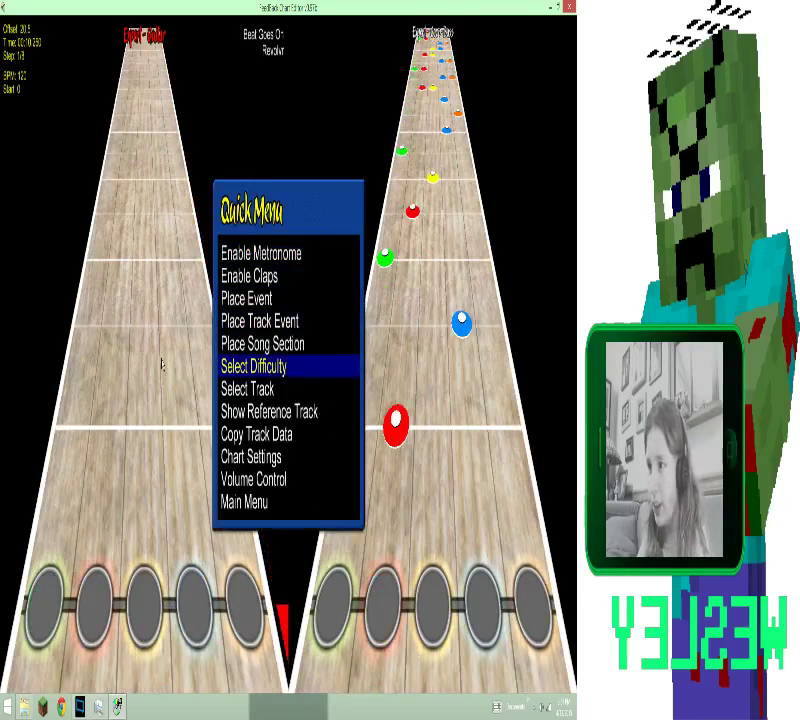
pyautogui.press('Down')
pyautogui.press('Return')
pyautogui.press('Down')
pyautogui.press('Down')
pyautogui.press('Return')
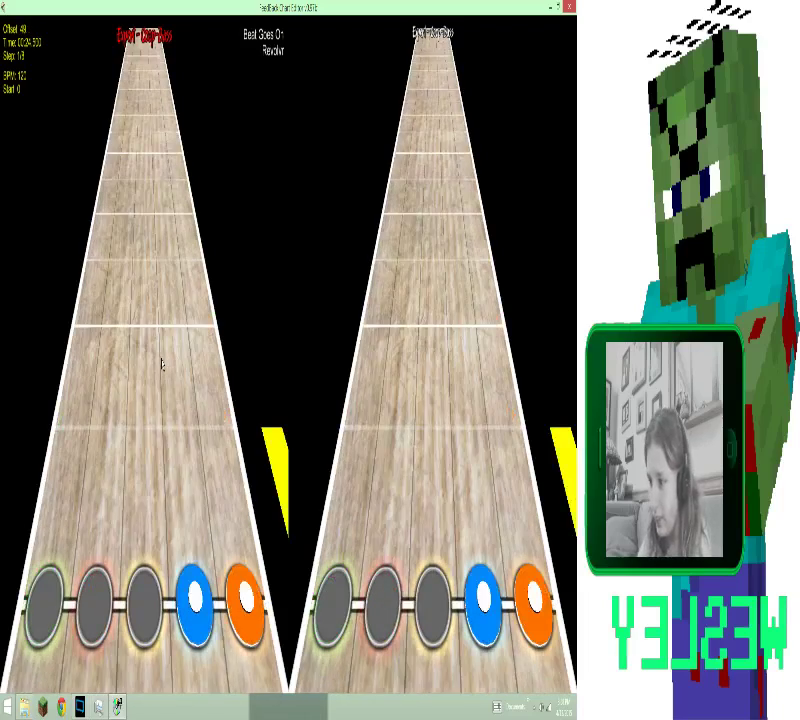
# - Make Guitar the active track again, return to the chart's start and play up to offset 4
pyautogui.press('Escape')
pyautogui.press('Down')
pyautogui.press('Down')
pyautogui.press('Down')
pyautogui.press('Down')
pyautogui.press('Down')
pyautogui.press('Down')
pyautogui.press('Return')
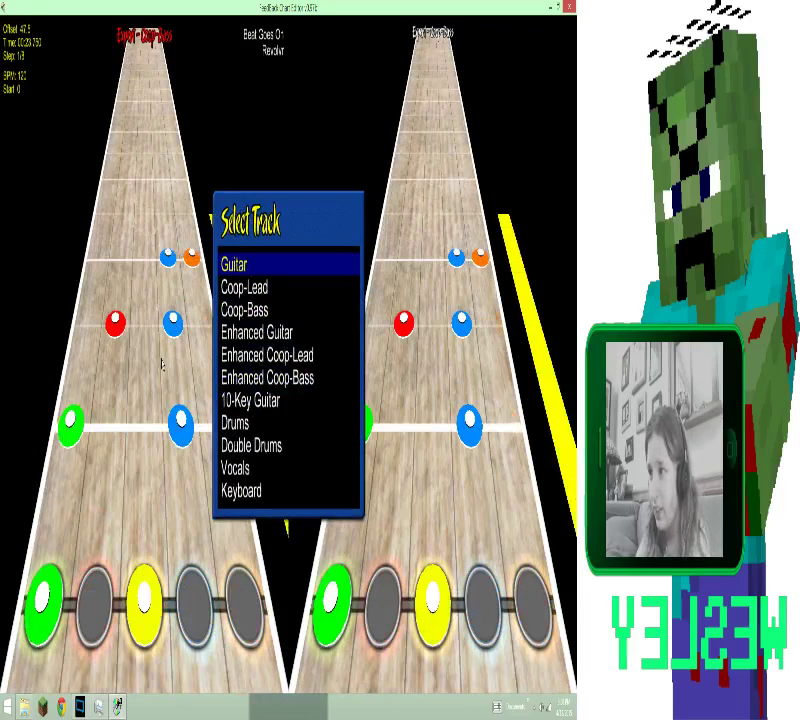
pyautogui.press('Return')
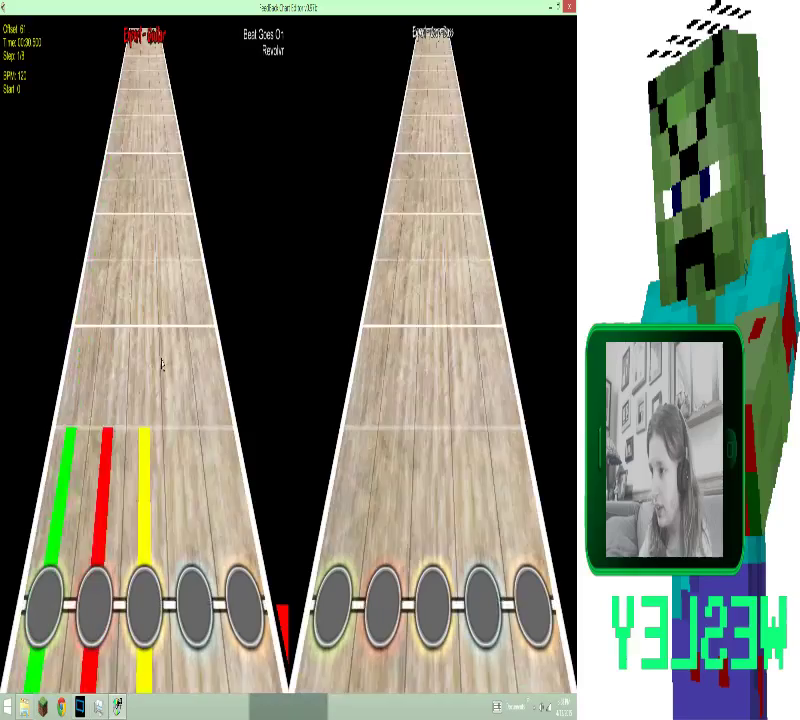
pyautogui.press('space')
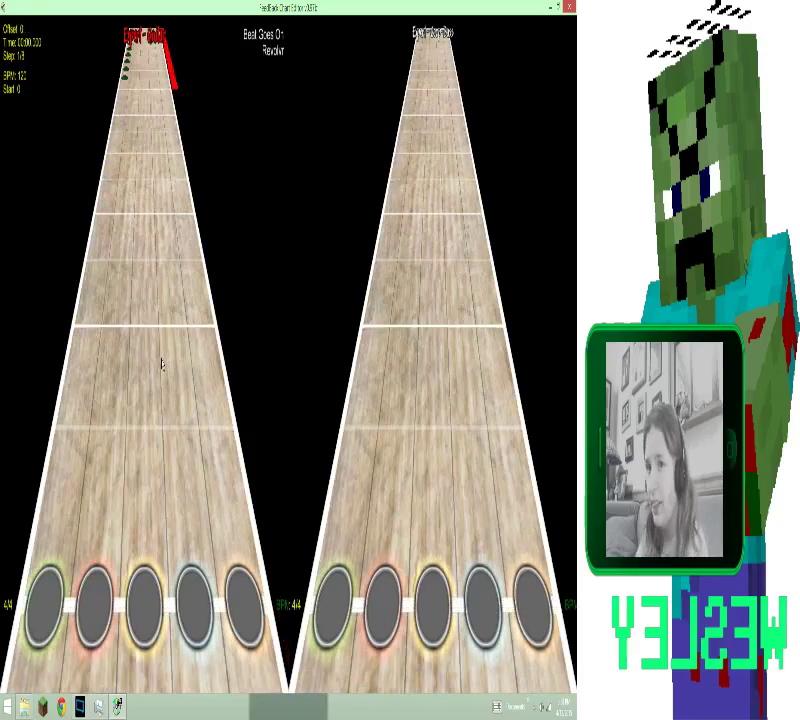
pyautogui.press('space')
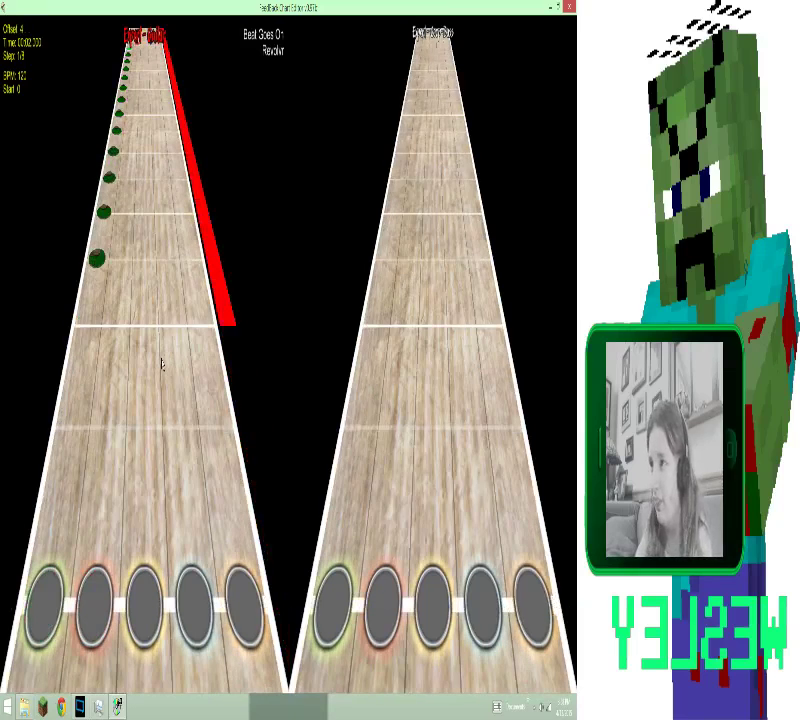
# - Save the chart
pyautogui.press('Escape')
pyautogui.press('Down')
pyautogui.press('Down')
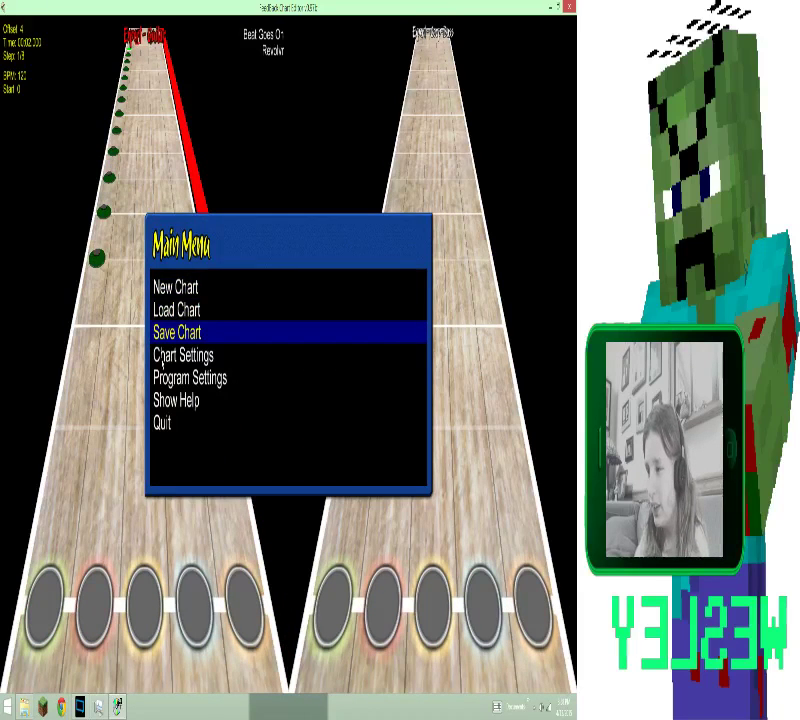
pyautogui.press('Return')
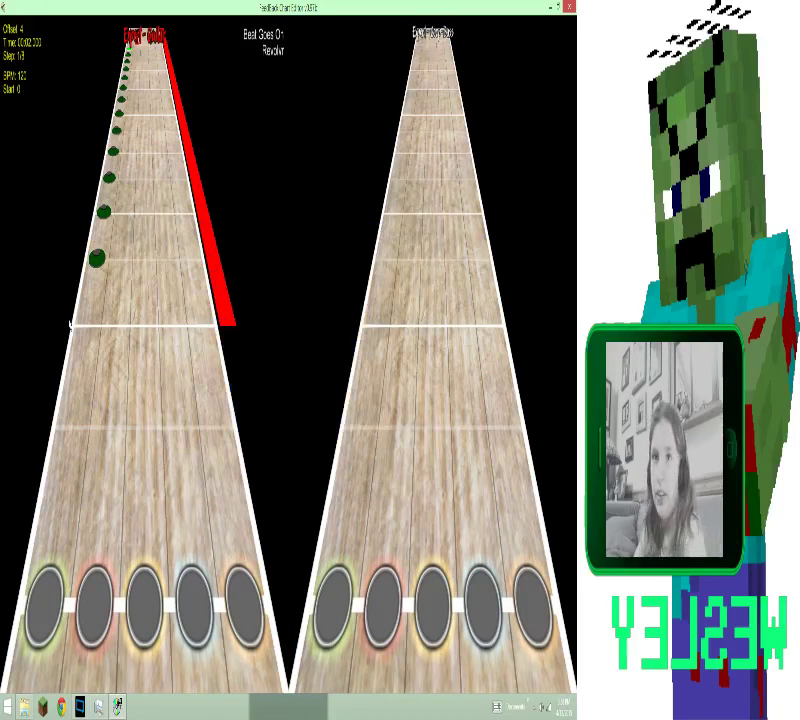
# - Look over the main and quick menu commands and the volume levels for music, guitar, bass, claps and ticks
pyautogui.press('Escape')
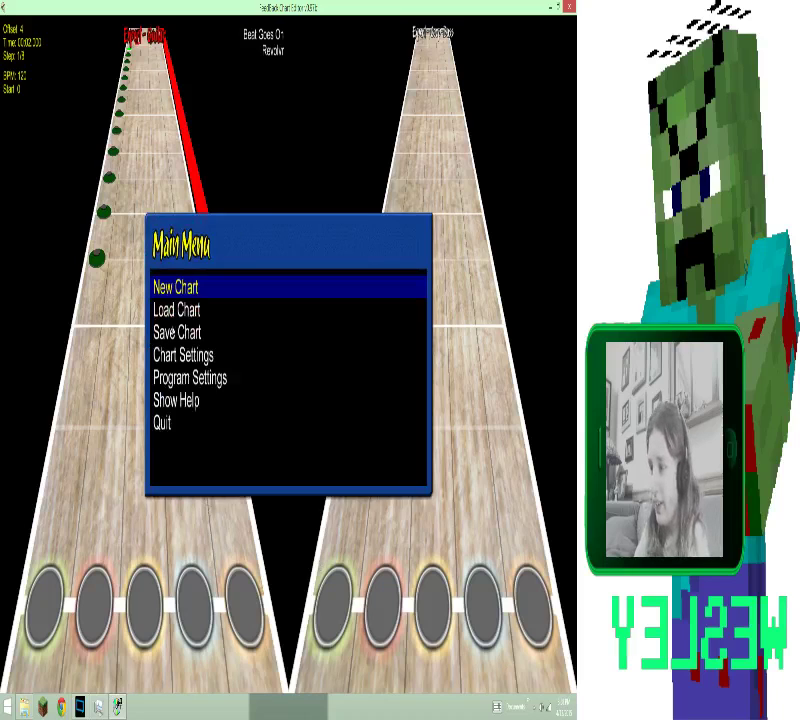
pyautogui.press('Escape')
pyautogui.press('Return')
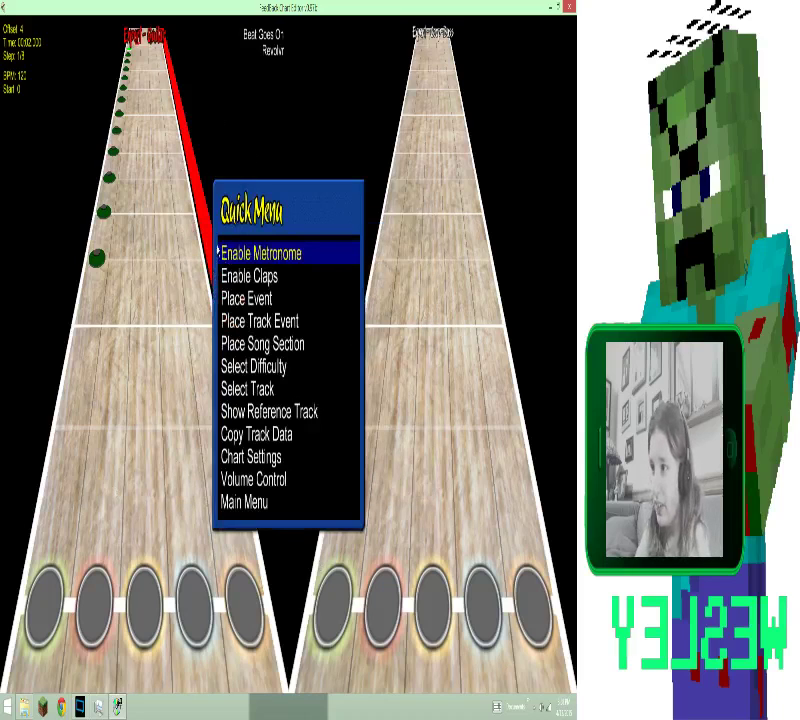
pyautogui.press('Escape')
pyautogui.press('v')
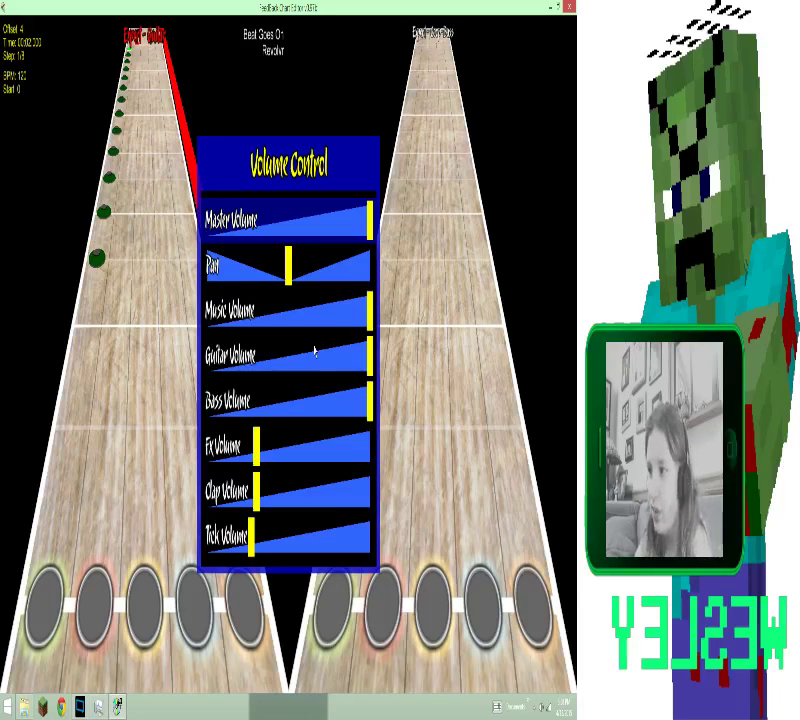
pyautogui.press('Escape')
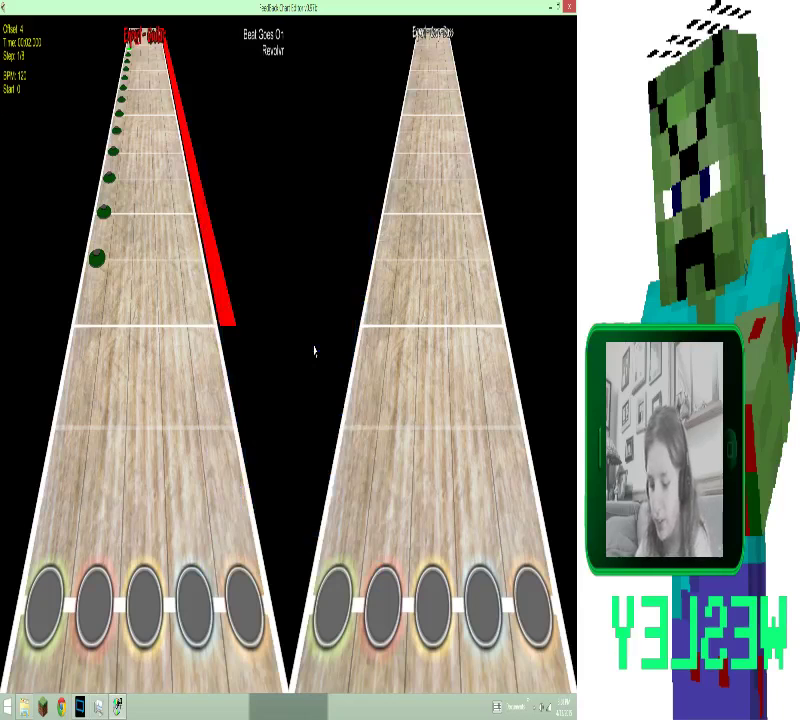
# - Redraw the red section on the Guitar track from offset 5 to 20.5
pyautogui.press('Down')
pyautogui.press('Down')
pyautogui.press('Down')
pyautogui.press('Up')
pyautogui.press('Up')
pyautogui.press('Up')
pyautogui.press('Up')
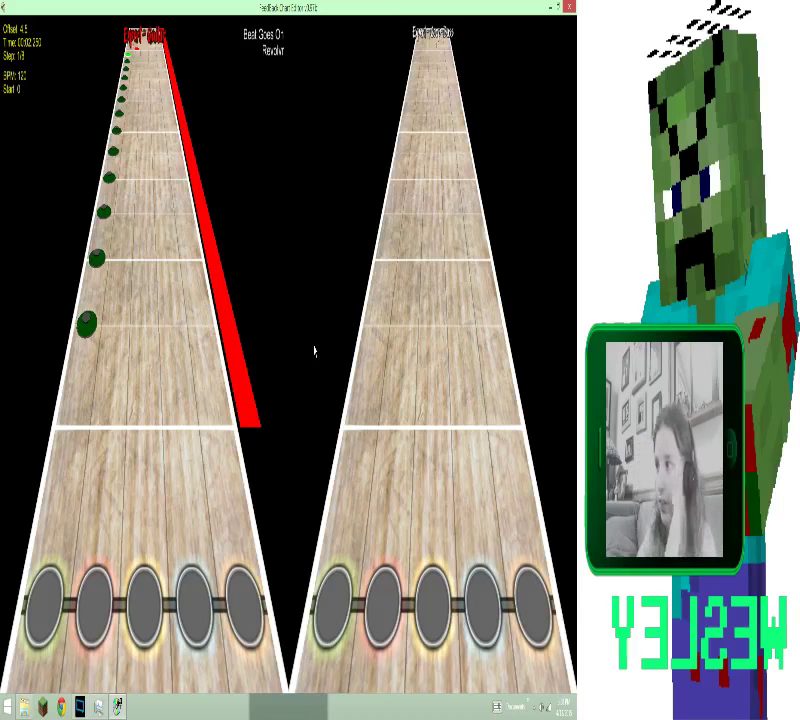
pyautogui.scroll(1, 314, 350)
pyautogui.scroll(1, 314, 350)
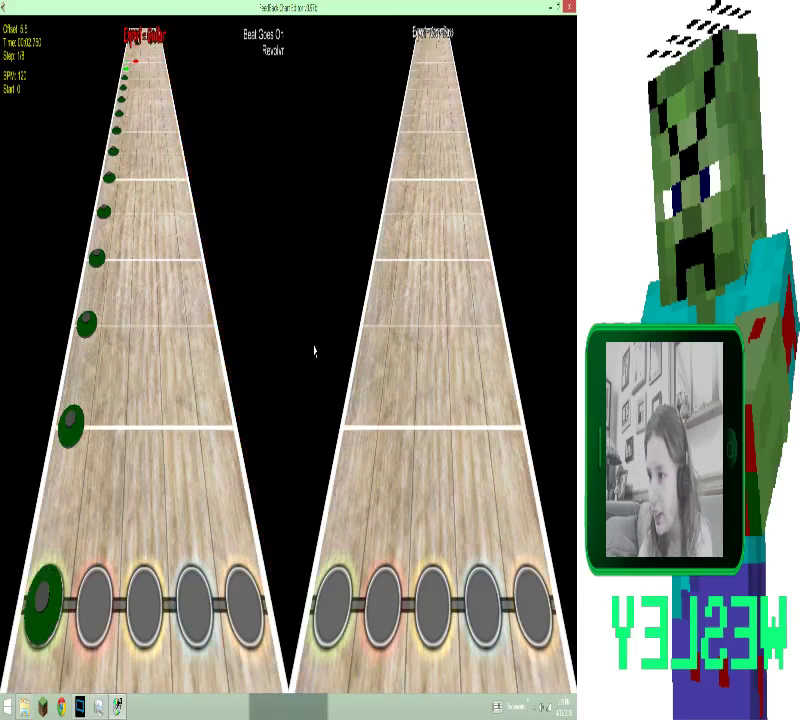
pyautogui.scroll(7, 314, 350)
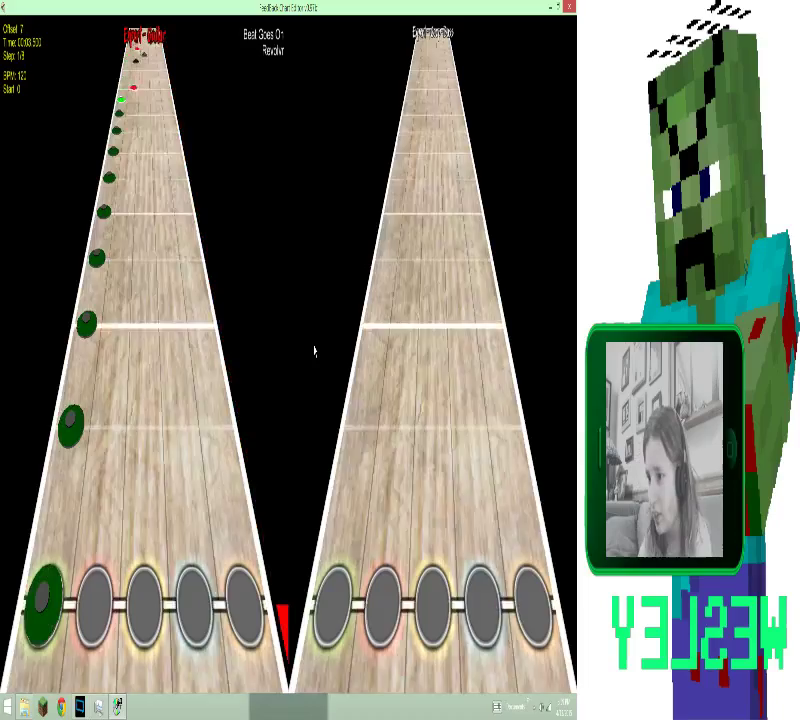
pyautogui.scroll(17, 314, 350)
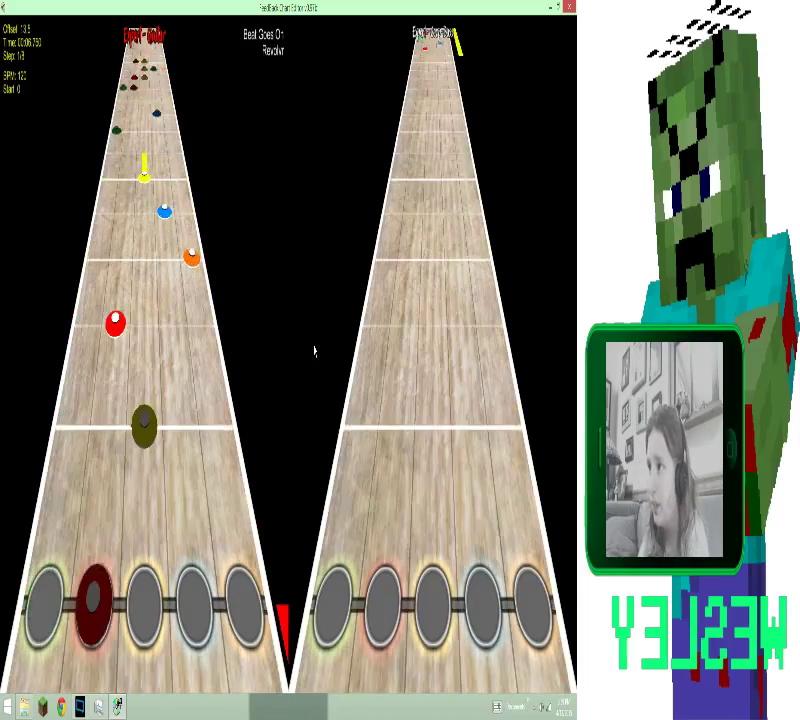
pyautogui.press('Up')
pyautogui.press('Up')
pyautogui.press('Up')
pyautogui.press('Up')
pyautogui.press('Up')
pyautogui.press('Up')
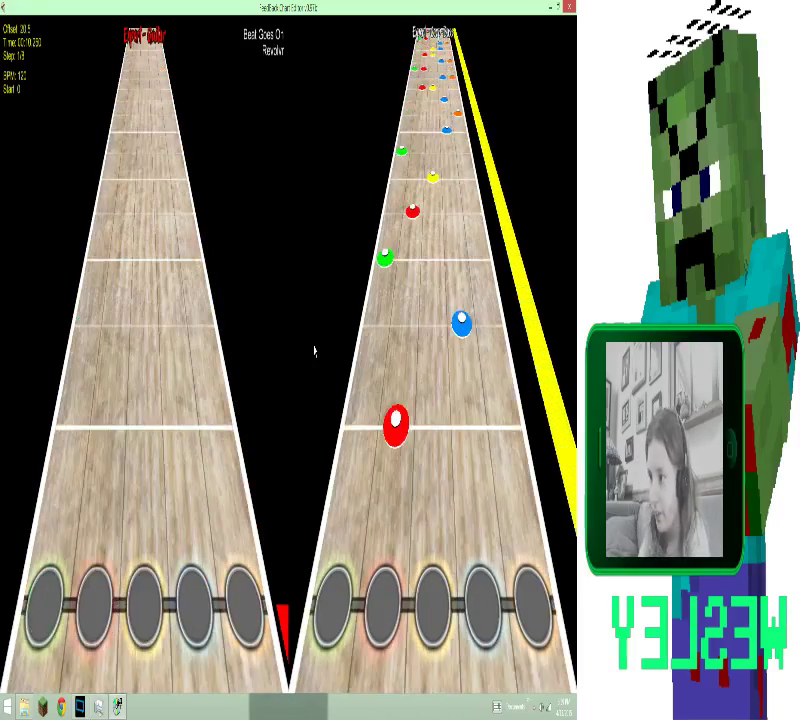
# - Try adding a yellow section on the Guitar track that ends at offset 13, and go back to offset 5
pyautogui.press('Down')
pyautogui.press('Down')
pyautogui.press('Down')
pyautogui.press('Down')
pyautogui.press('Down')
pyautogui.press('Down')
pyautogui.scroll(-20, 314, 350)
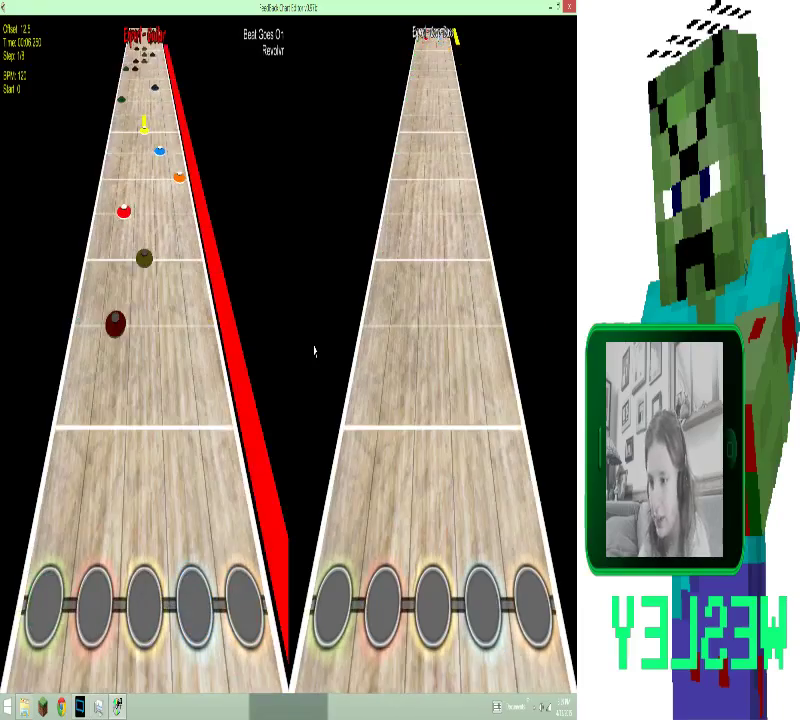
pyautogui.scroll(1, 314, 350)
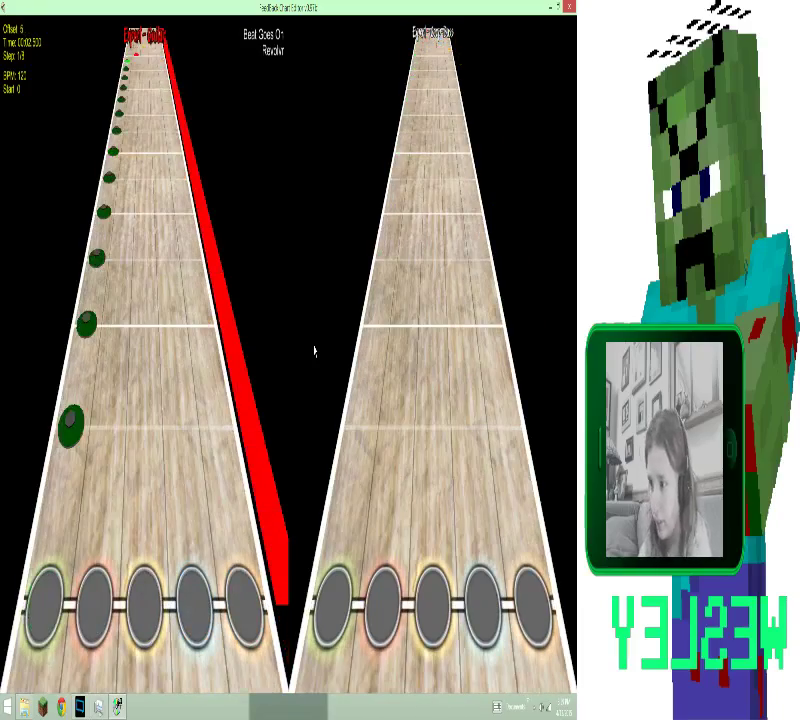
pyautogui.scroll(12, 314, 350)
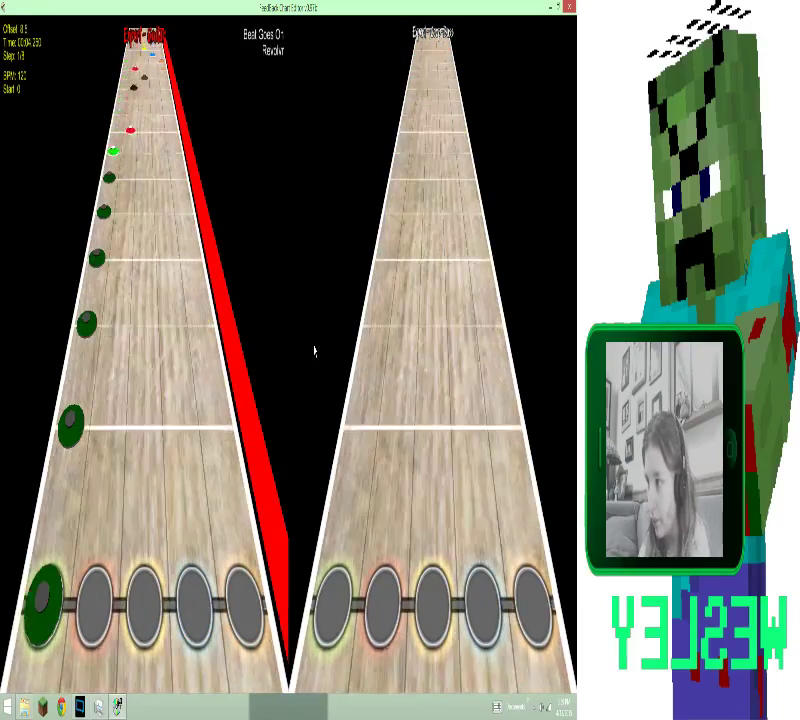
pyautogui.scroll(12, 314, 350)
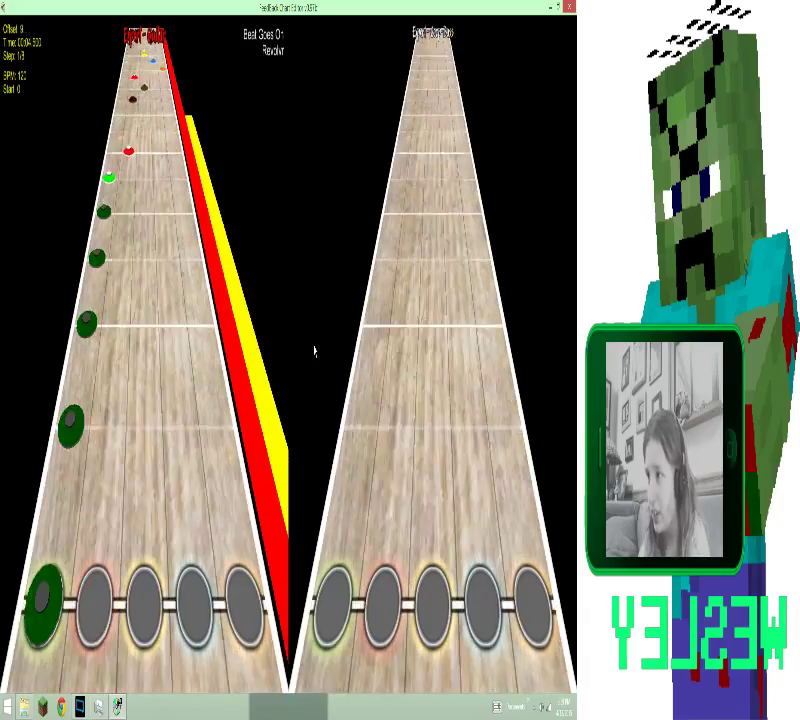
pyautogui.press('Down')
pyautogui.press('Down')
pyautogui.press('Down')
pyautogui.press('Down')
pyautogui.press('Down')
pyautogui.press('Up')
pyautogui.press('8')
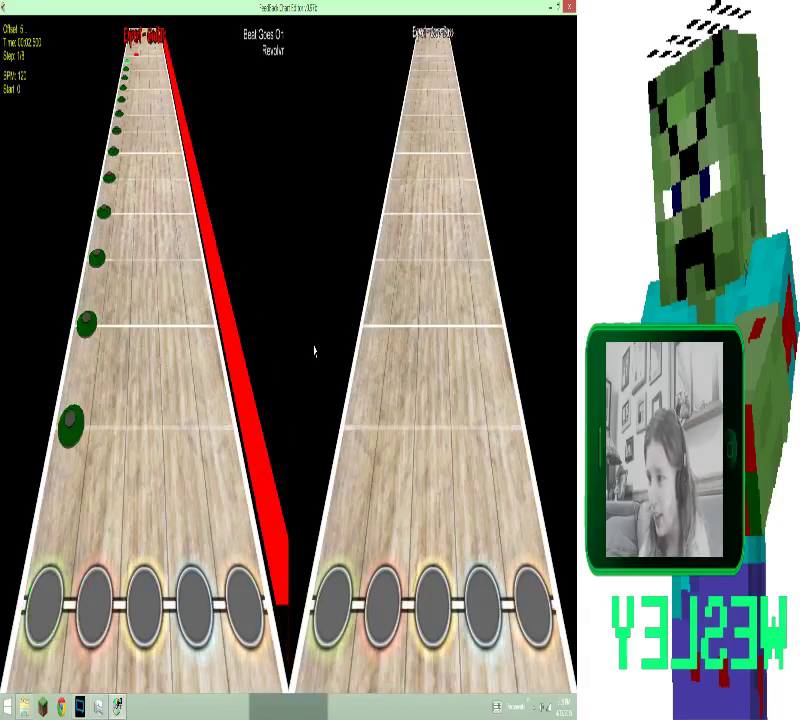
# - Go back to offset 3 and close the chart editor
pyautogui.press('Up')
pyautogui.press('Up')
pyautogui.press('Up')
pyautogui.scroll(-6, 314, 350)
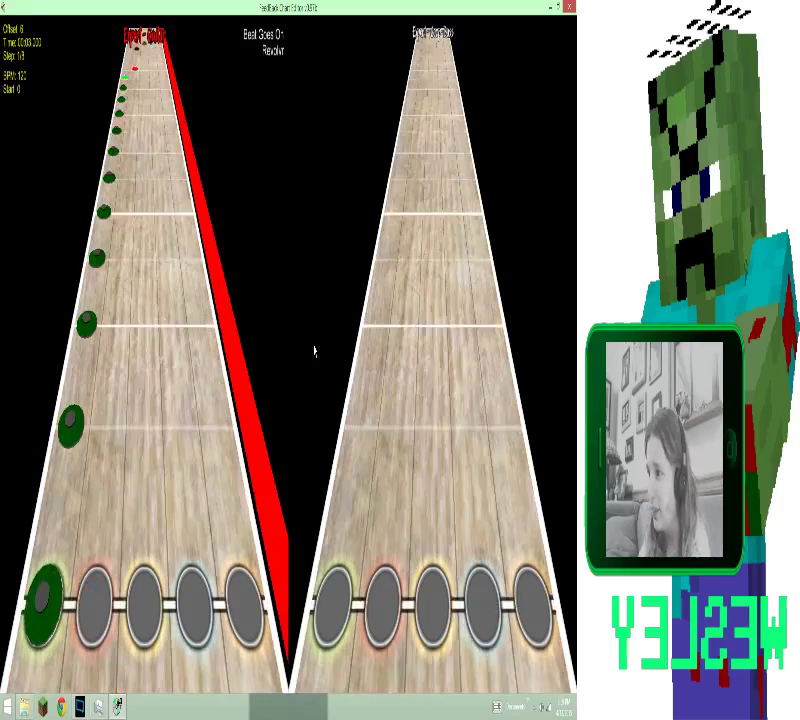
pyautogui.scroll(-1, 314, 350)
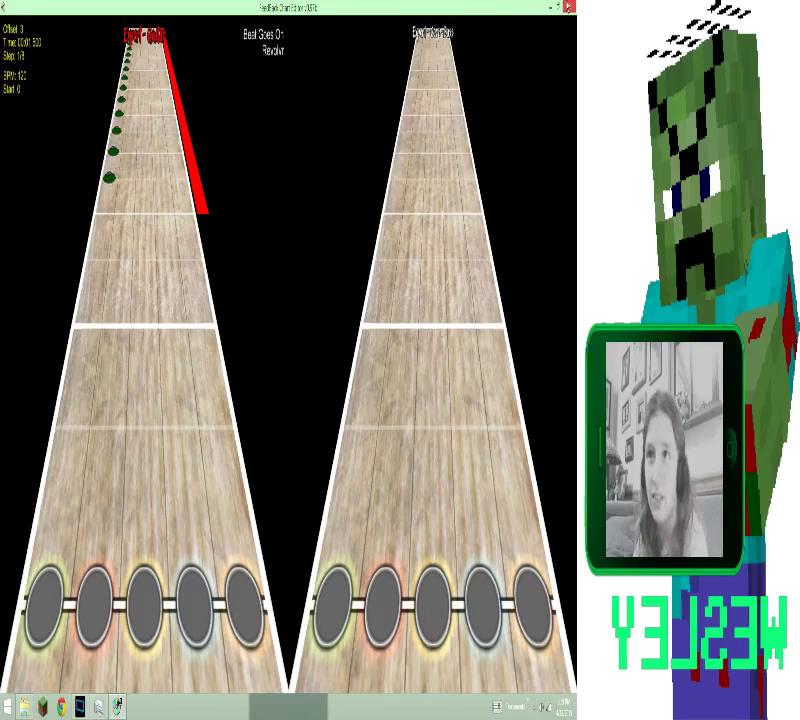
pyautogui.click(568, 7)
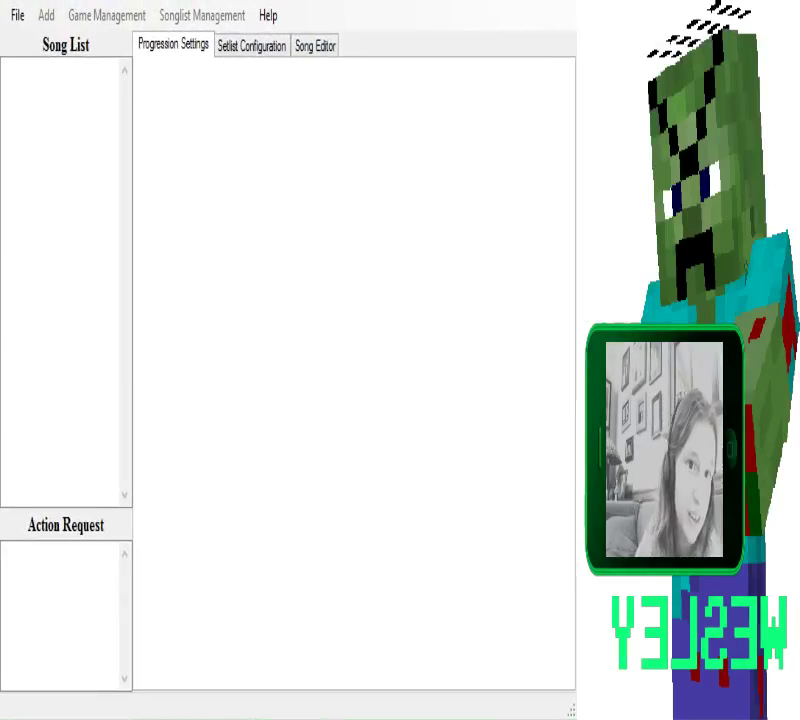
# - Load the game's songs in the song list manager and show the Download setlist's configuration
pyautogui.click(15, 22)
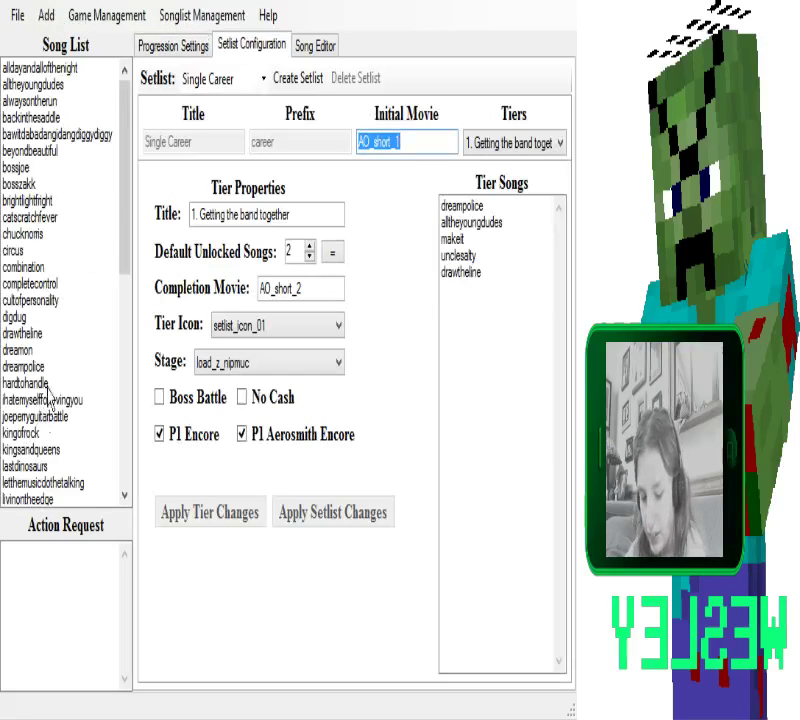
pyautogui.click(190, 80)
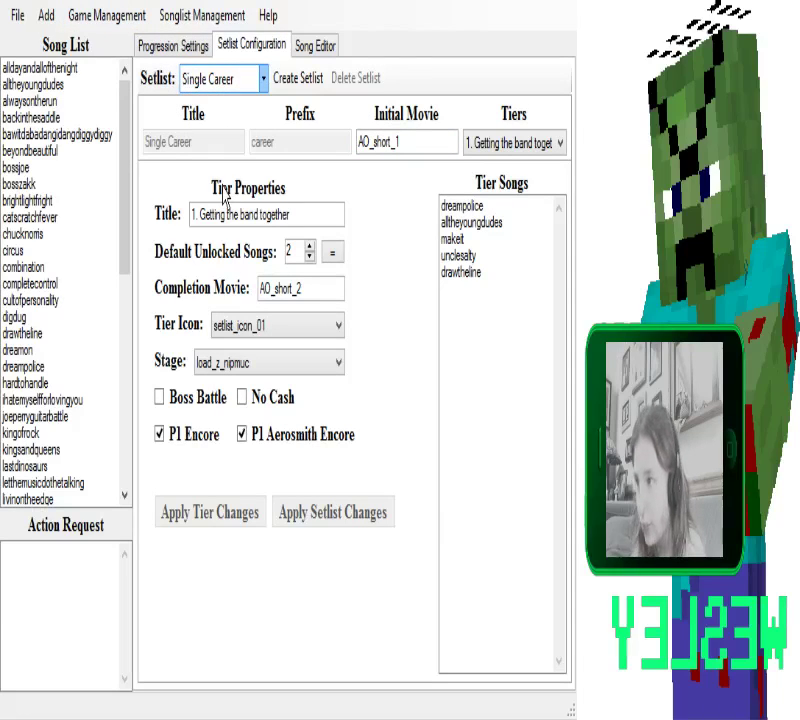
pyautogui.press('Down')
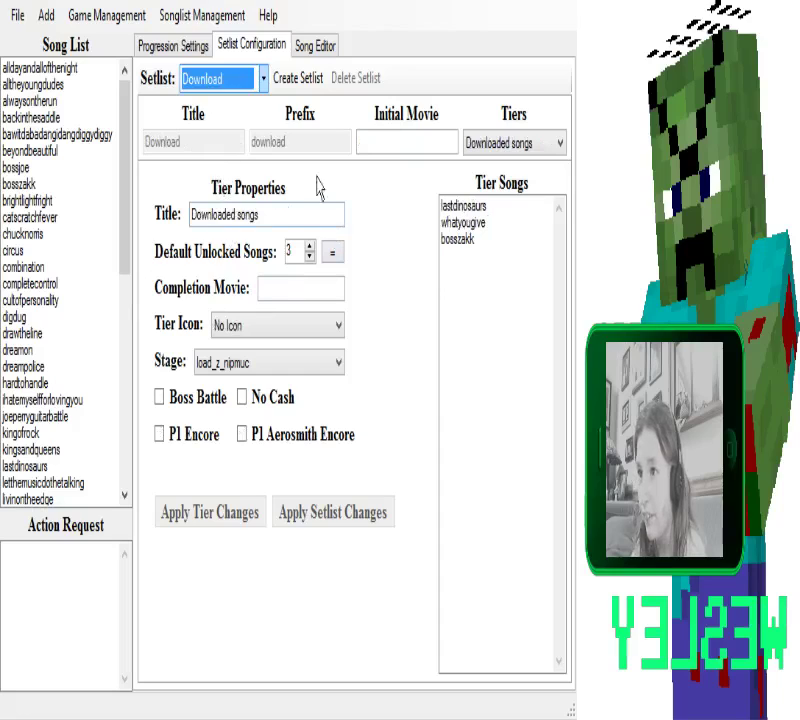
# - Look through the available setlists beyond Download
pyautogui.click(237, 84)
pyautogui.doubleClick(238, 82)
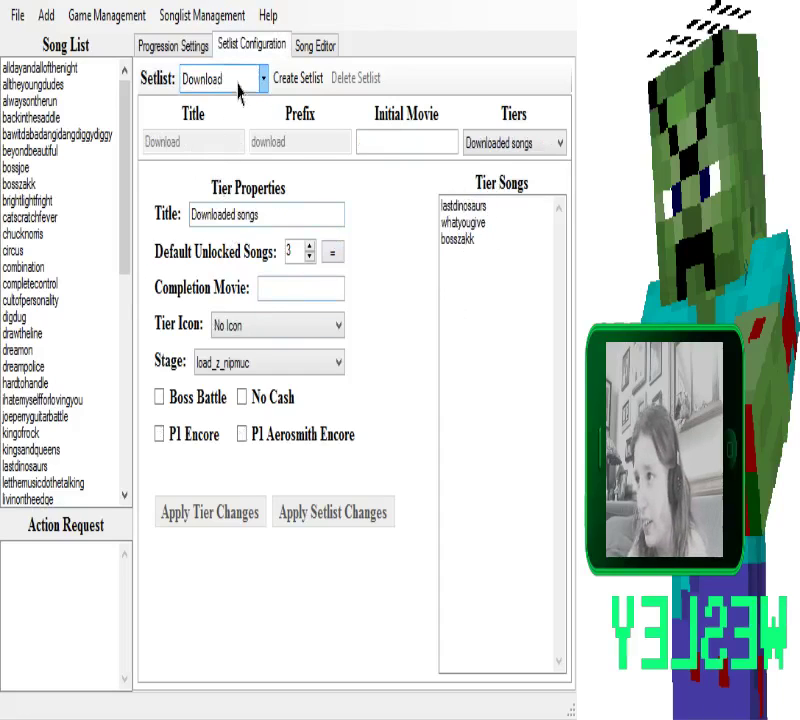
pyautogui.press('Down')
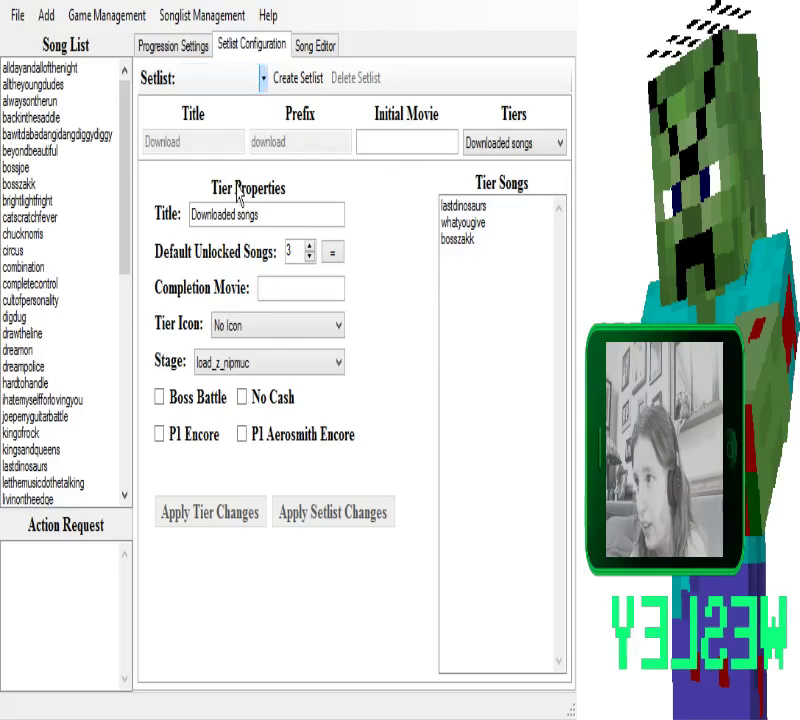
pyautogui.press('Down')
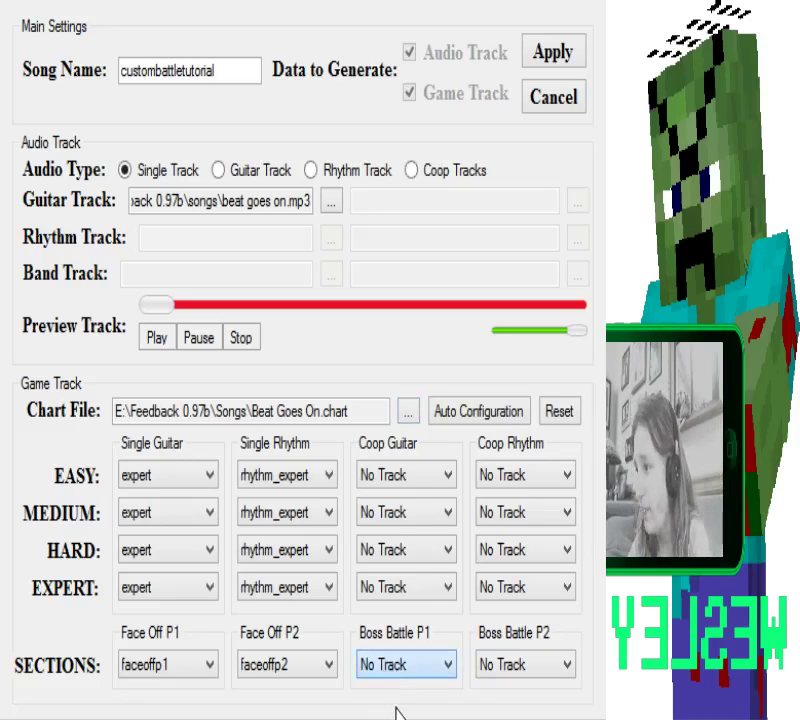
# - Set the Boss Battle P1 section to faceoffp1 and Boss Battle P2 to faceoffp2, and apply the track settings
pyautogui.press('Down')
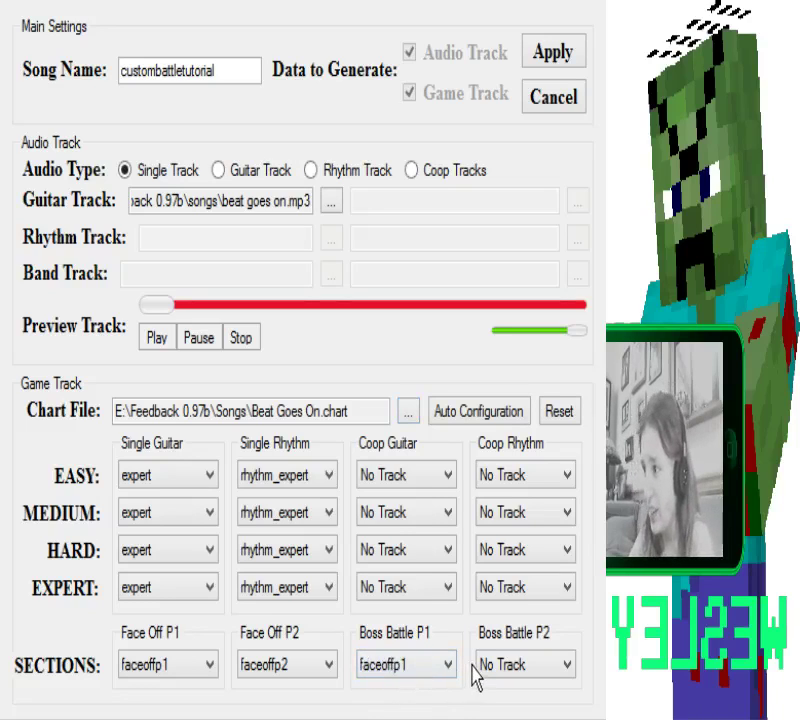
pyautogui.click(500, 668)
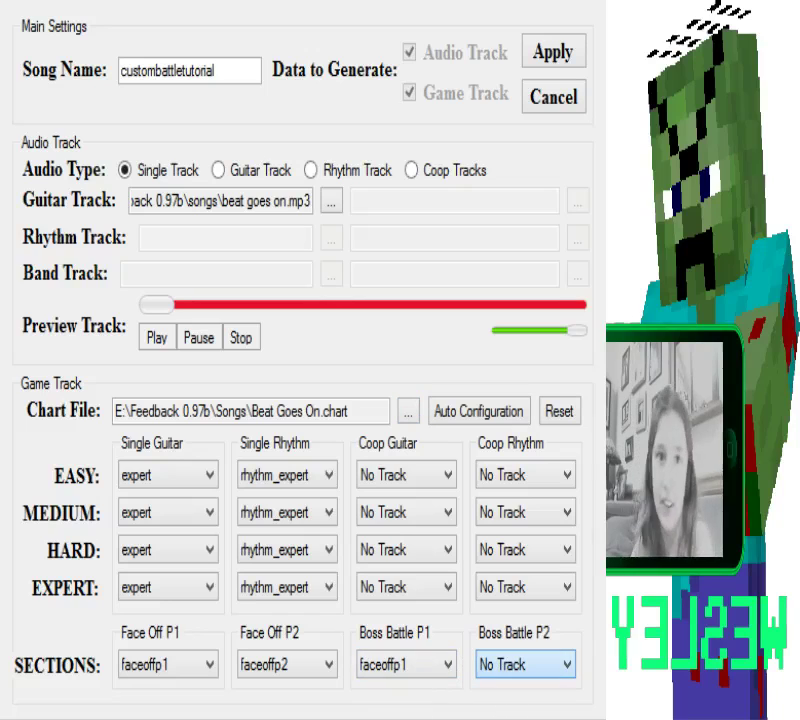
pyautogui.press('Down')
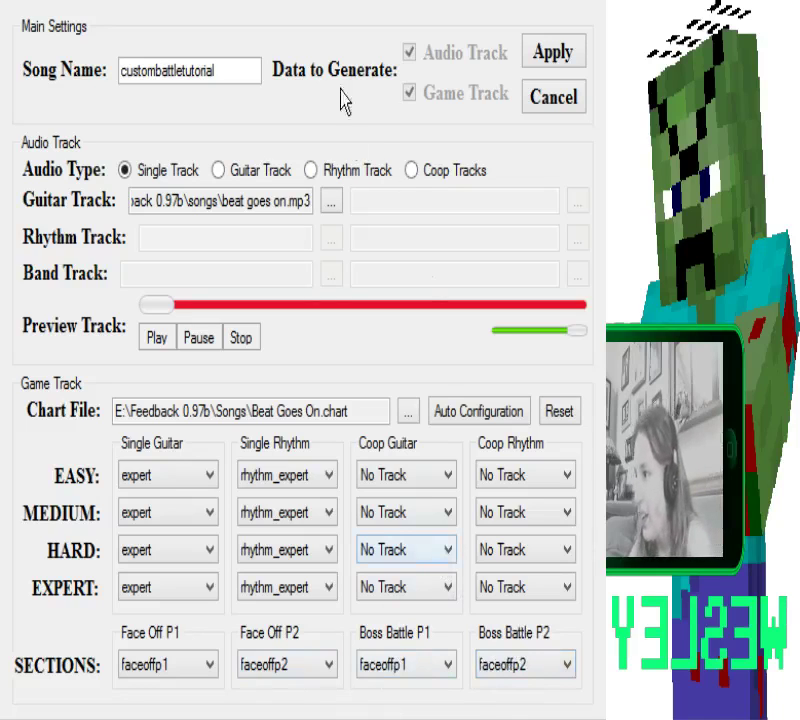
pyautogui.click(546, 62)
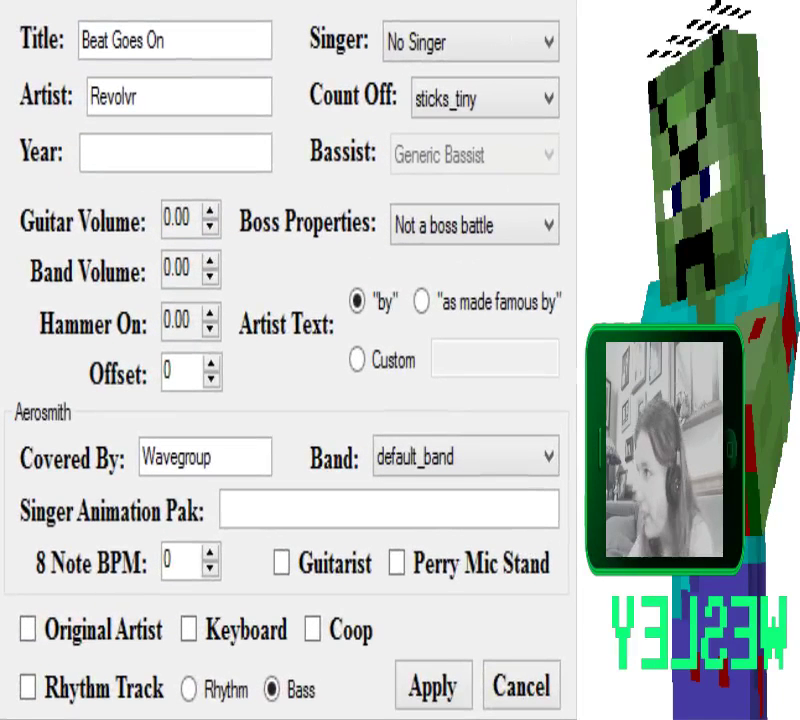
# - Clear the song's Covered By text and mark the song as by the original artist
pyautogui.press('Tab')
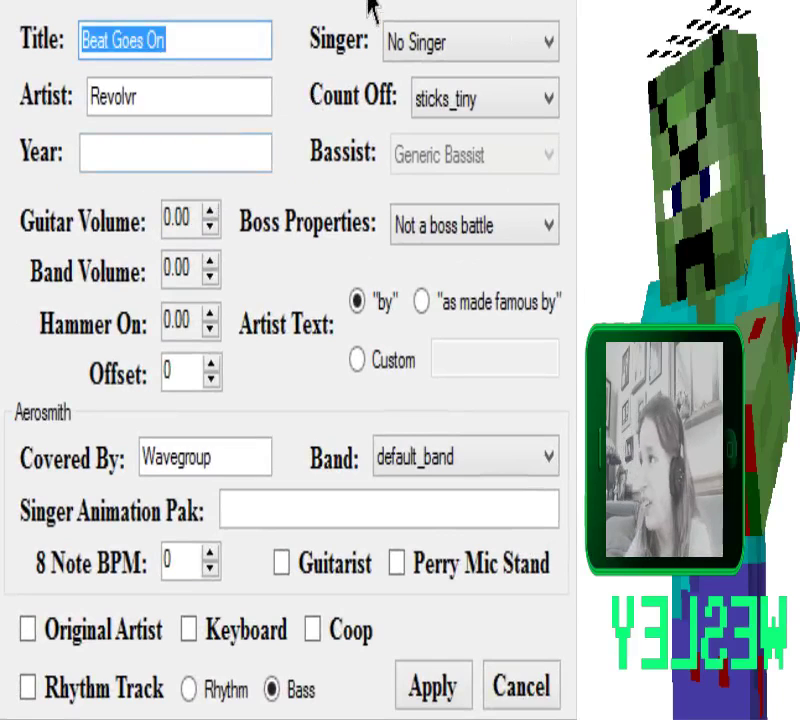
pyautogui.moveTo(234, 457); pyautogui.dragTo(129, 495)
pyautogui.press('BackSpace')
pyautogui.click(92, 635)
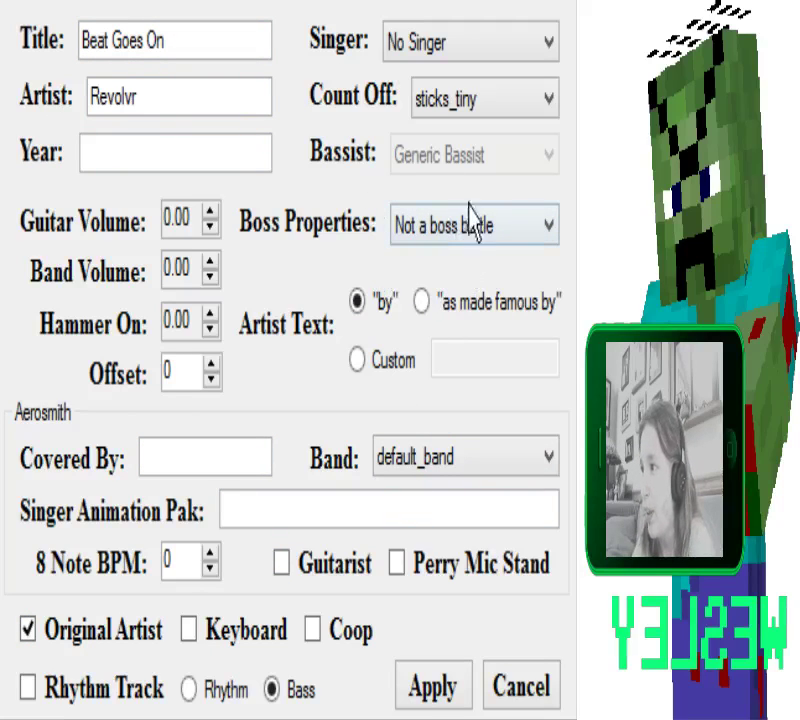
# - Set the boss properties to Tom Morello Props and change the song title to "Boss Battle Tutorial"
pyautogui.click(468, 292)
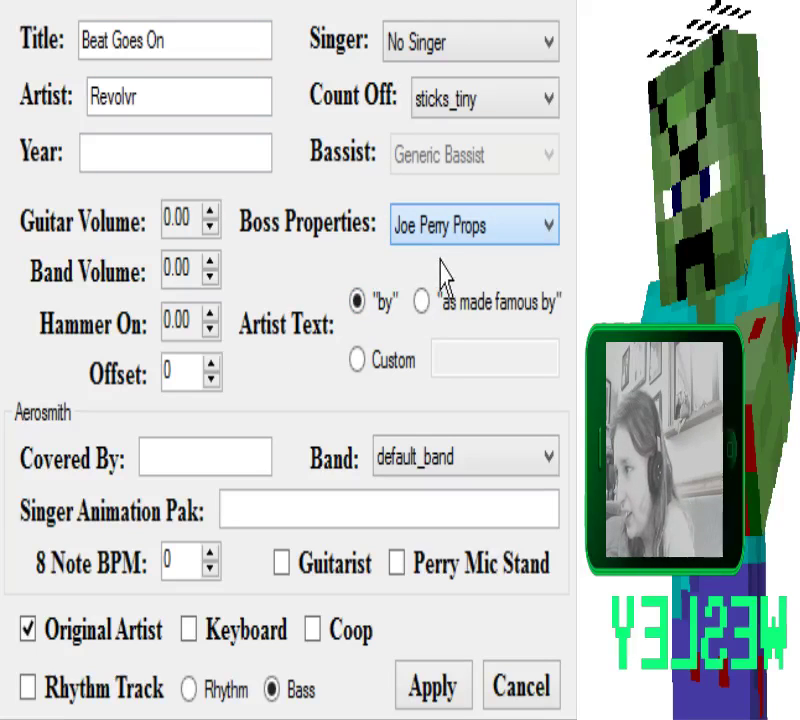
pyautogui.press('Down')
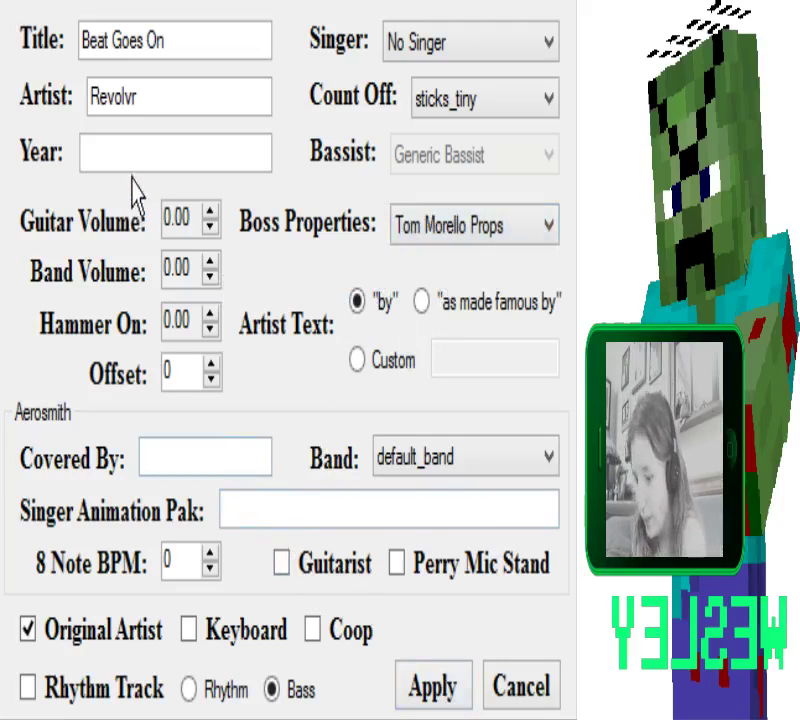
pyautogui.moveTo(180, 38); pyautogui.dragTo(43, 45)
pyautogui.write('Boss Ba')
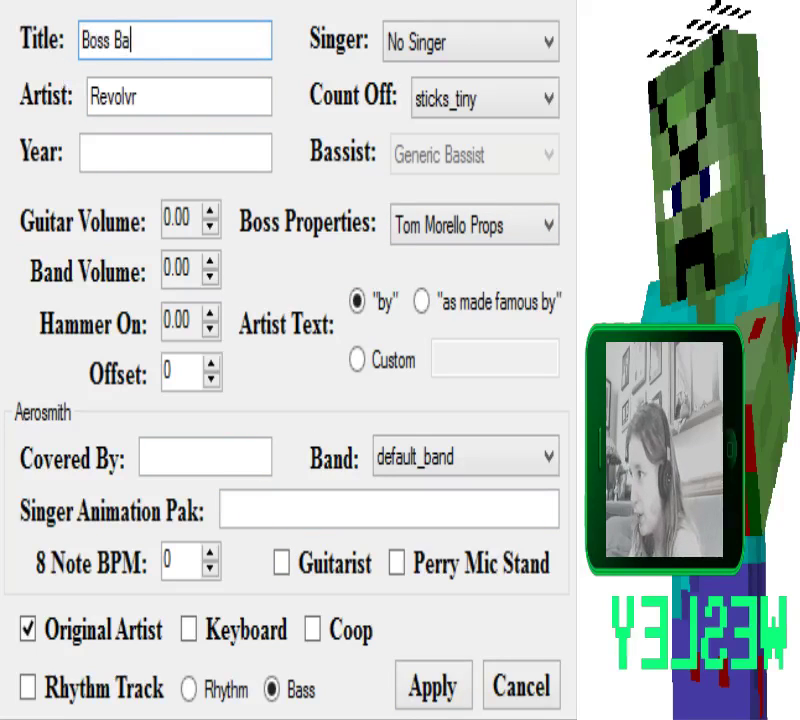
pyautogui.write('ttle T')
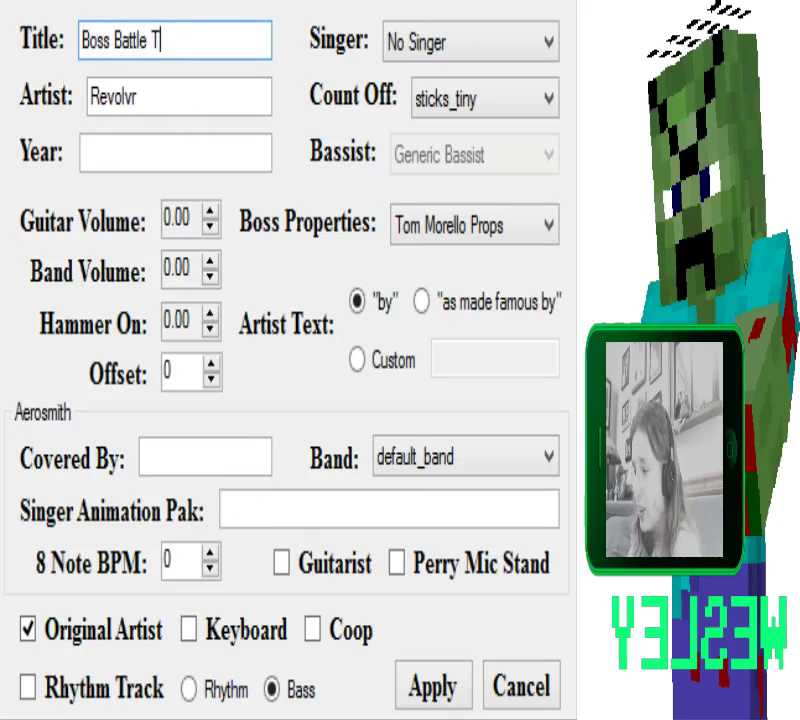
pyautogui.write('utorial')
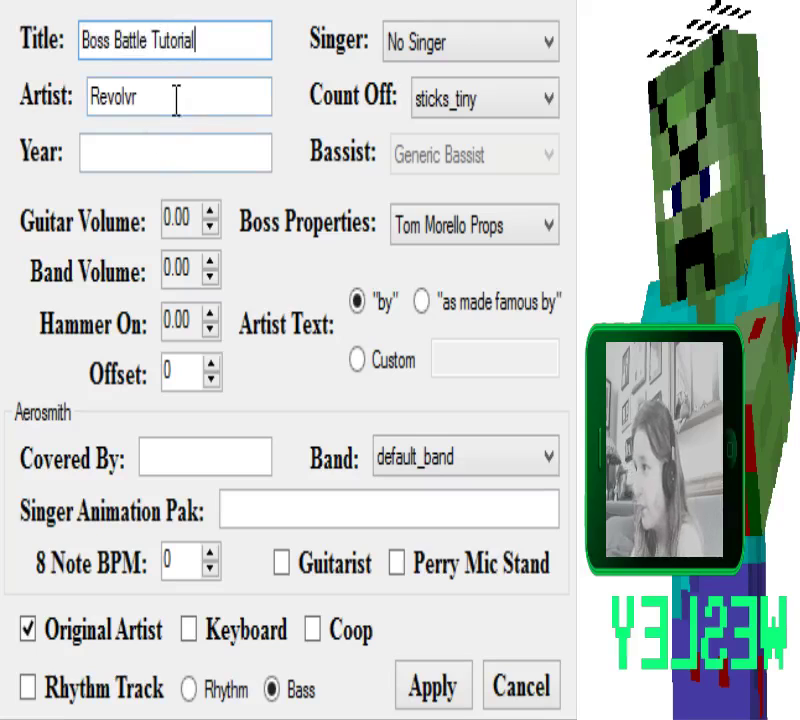
# - Replace the song's artist with the creator's username followed by a comma
pyautogui.moveTo(176, 100); pyautogui.dragTo(14, 138)
pyautogui.write('donn')
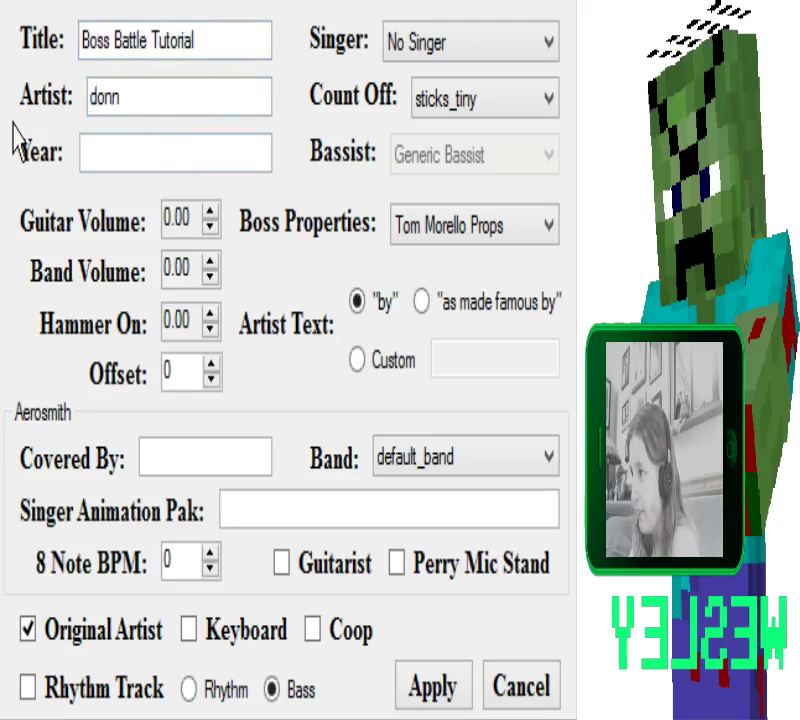
pyautogui.write('alem1')
pyautogui.press('BackSpace')
pyautogui.press('BackSpace')
pyautogui.press('BackSpace')
pyautogui.press('BackSpace')
pyautogui.write('ke15')
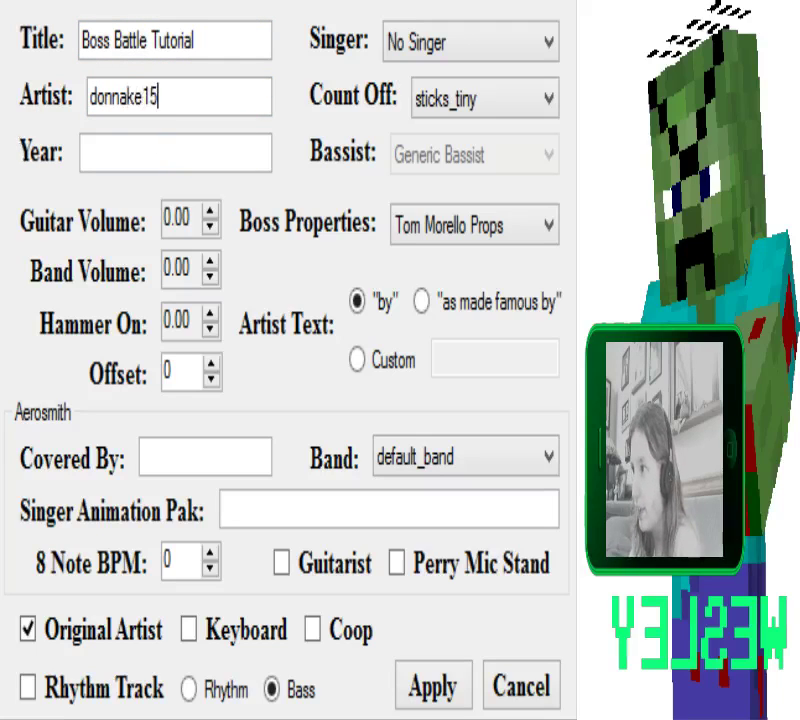
pyautogui.press('Left')
pyautogui.press('Left')
pyautogui.write('n')
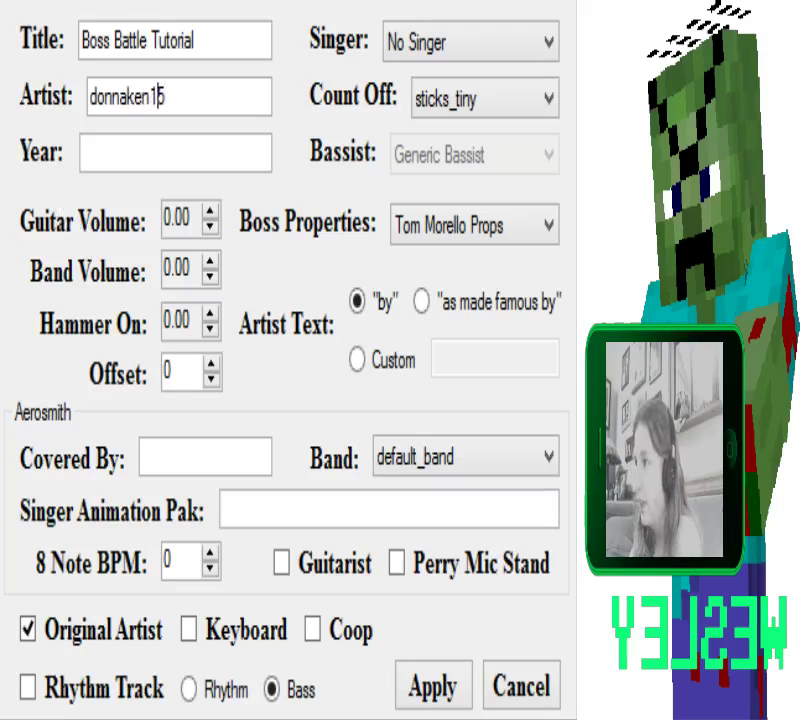
pyautogui.press('End')
pyautogui.write('.')
pyautogui.press('BackSpace')
pyautogui.write(',')
# - Set the song's year to 2015 and apply the song properties
pyautogui.click(193, 157)
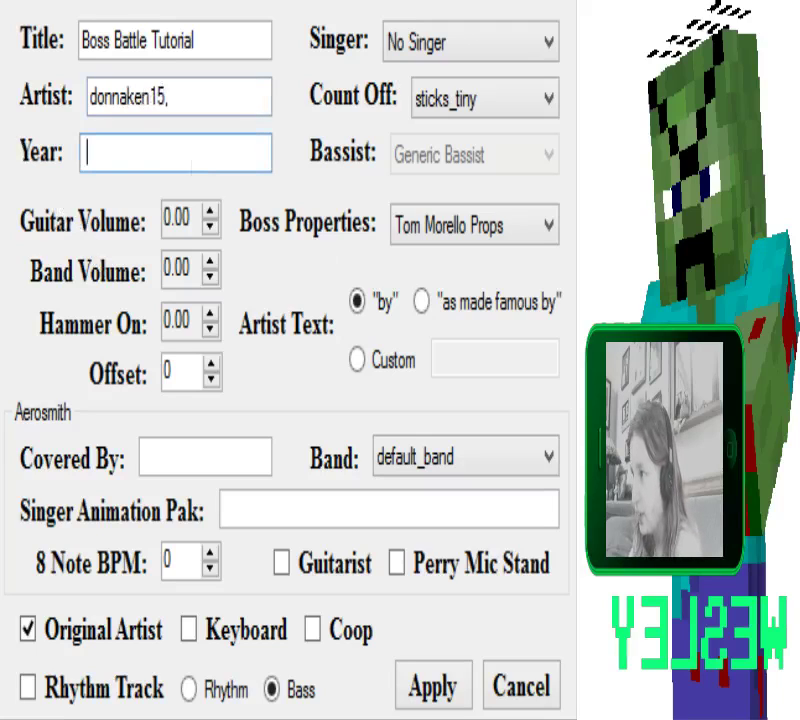
pyautogui.write('2015')
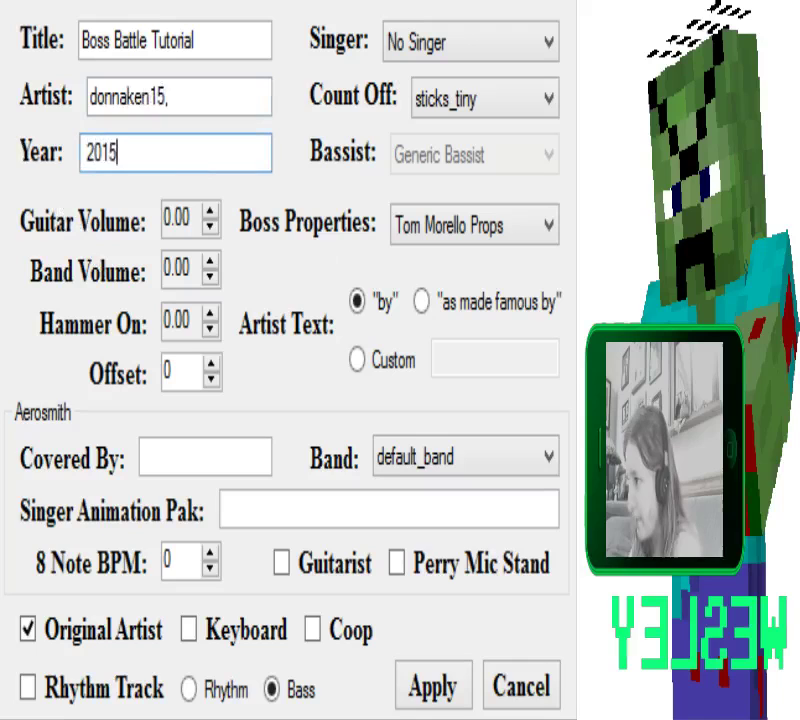
pyautogui.click(432, 687)
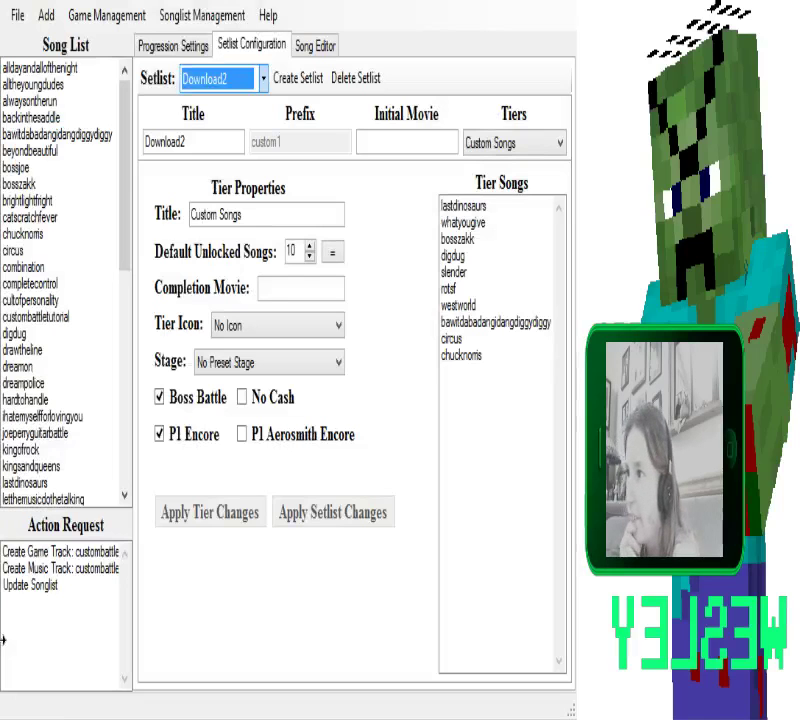
# - Add custombattletutorial after bosszakk in Download2's Custom Songs tier, and process the pending action requests
pyautogui.click(48, 319)
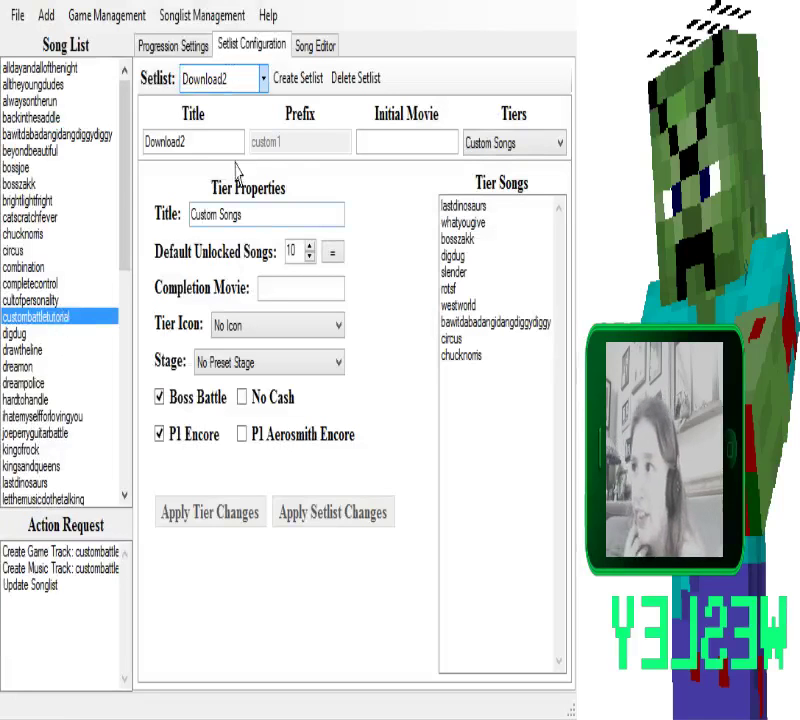
pyautogui.moveTo(75, 320); pyautogui.dragTo(455, 258)
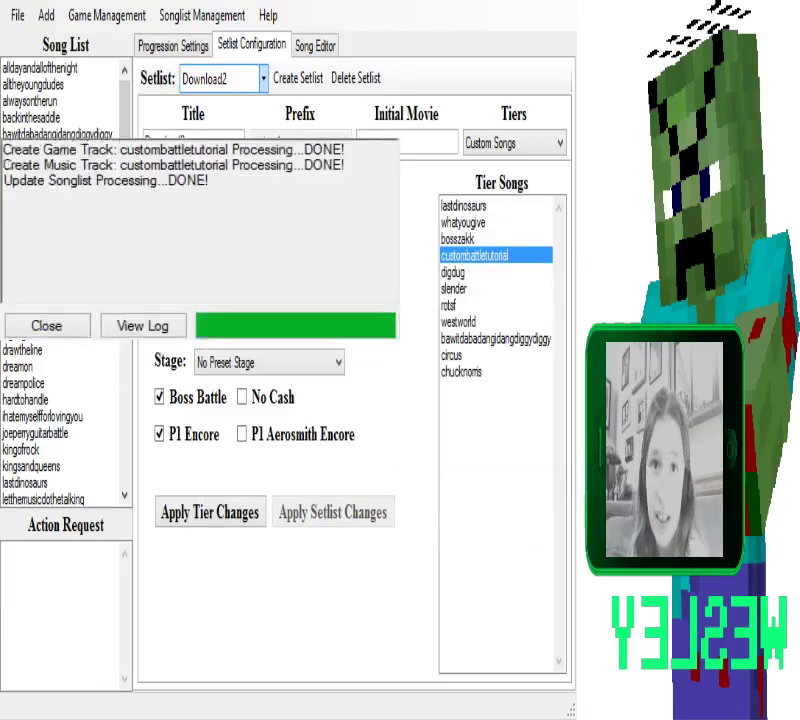
pyautogui.moveTo(200, 180); pyautogui.dragTo(273, 270)
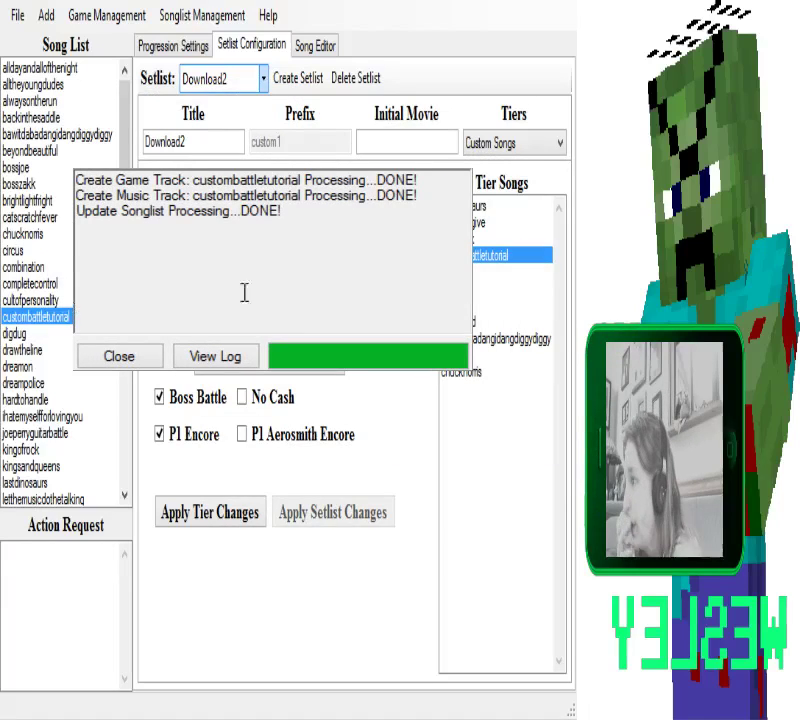
pyautogui.click(136, 360)
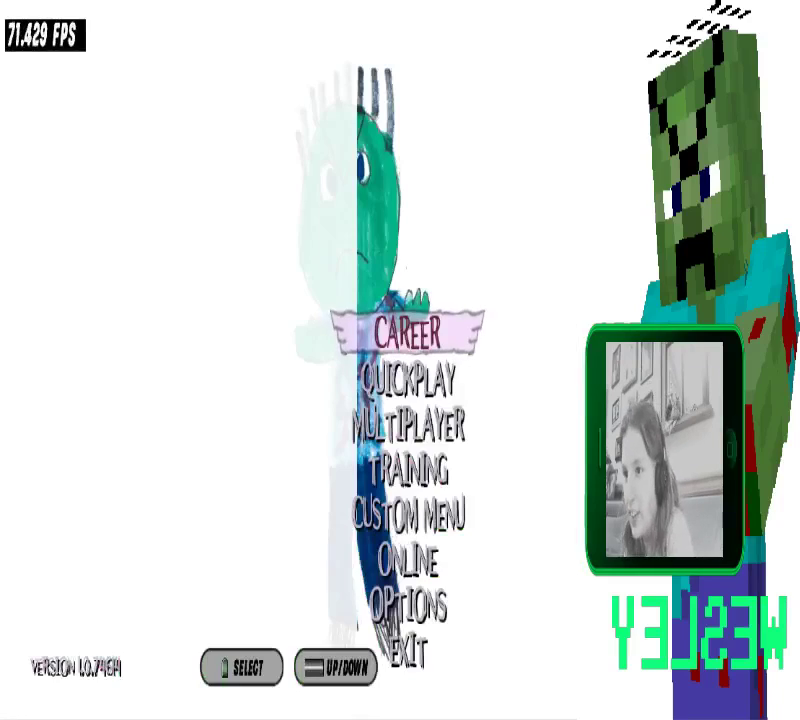
# - Switch to the game and open the cheat entry screen from its options
pyautogui.press('Down')
pyautogui.press('Down')
pyautogui.press('Down')
pyautogui.press('Down')
pyautogui.press('Down')
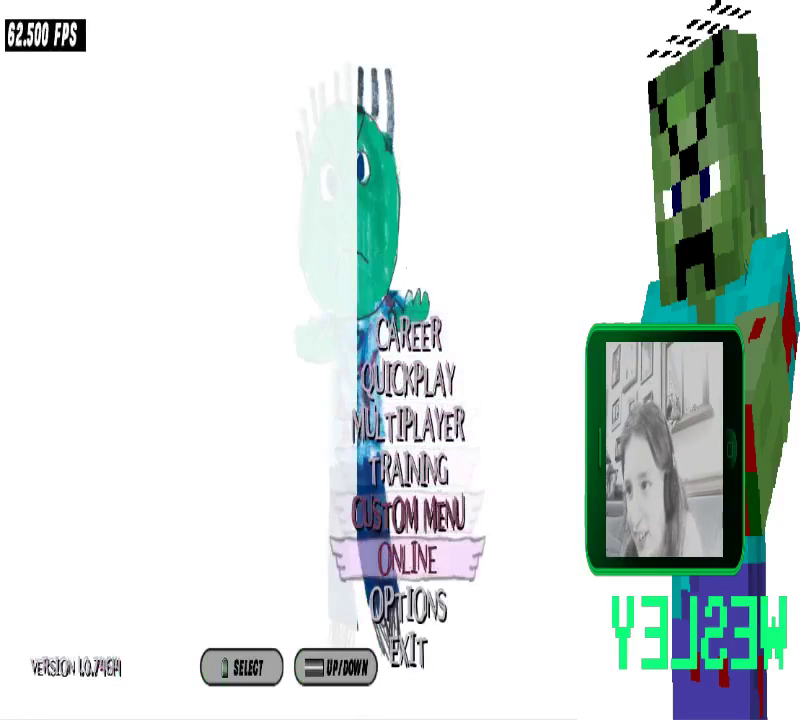
pyautogui.press('Down')
pyautogui.press('Return')
pyautogui.press('Up')
pyautogui.press('Up')
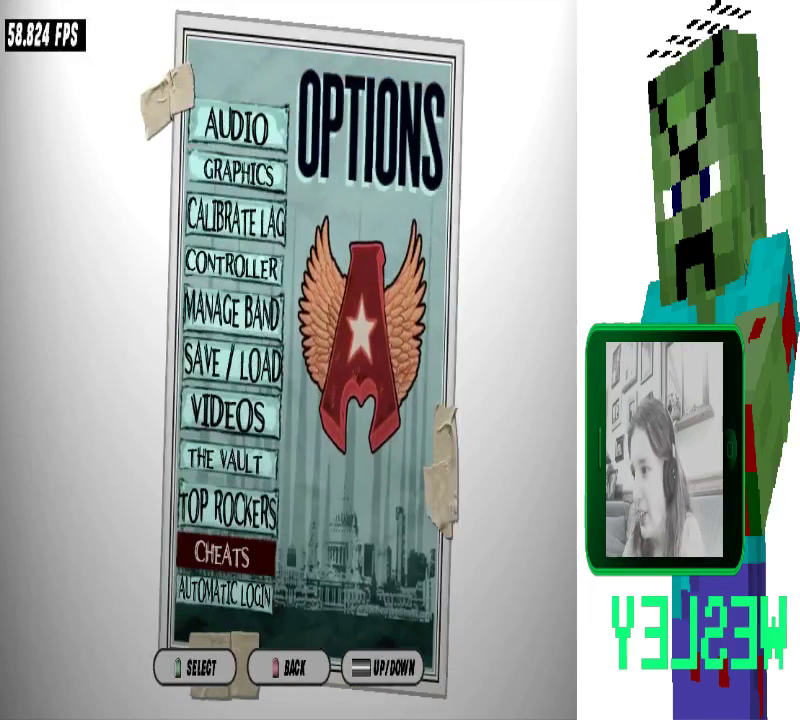
pyautogui.press('Return')
pyautogui.press('Up')
pyautogui.press('Return')
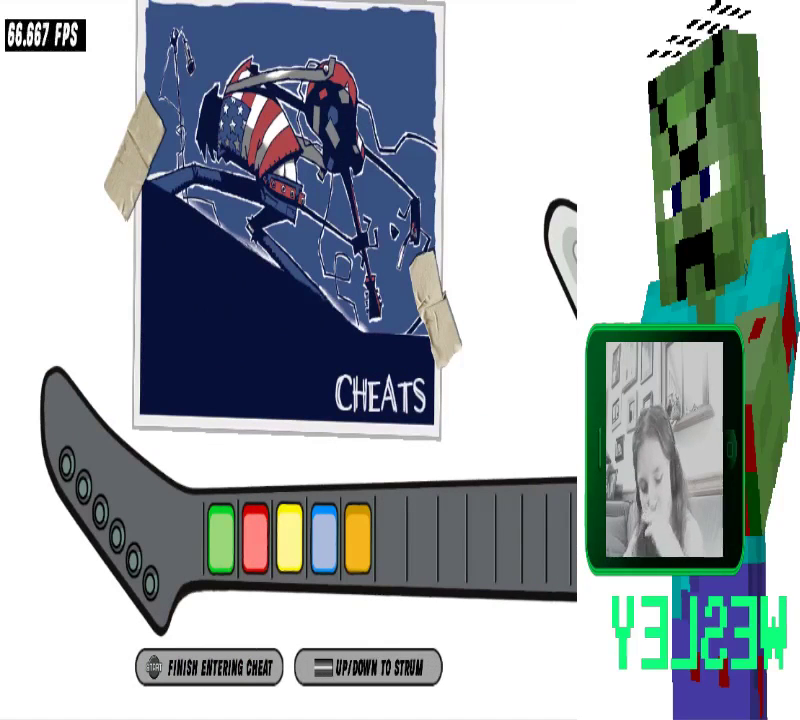
# - Enter the cheat that unlocks all songs and return to the game's main menu
pyautogui.press('F2')
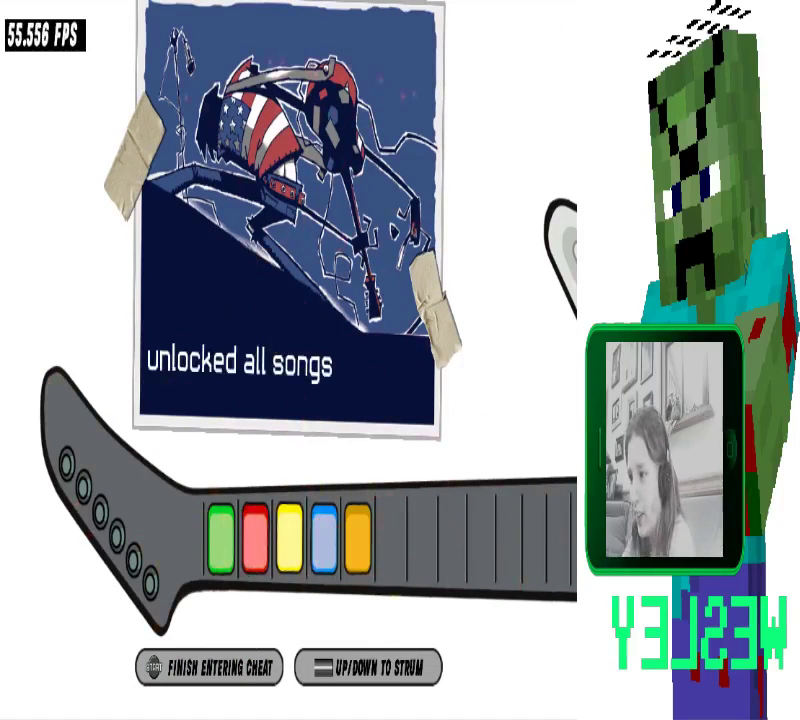
pyautogui.press('Return')
pyautogui.press('Return')
pyautogui.press('Escape')
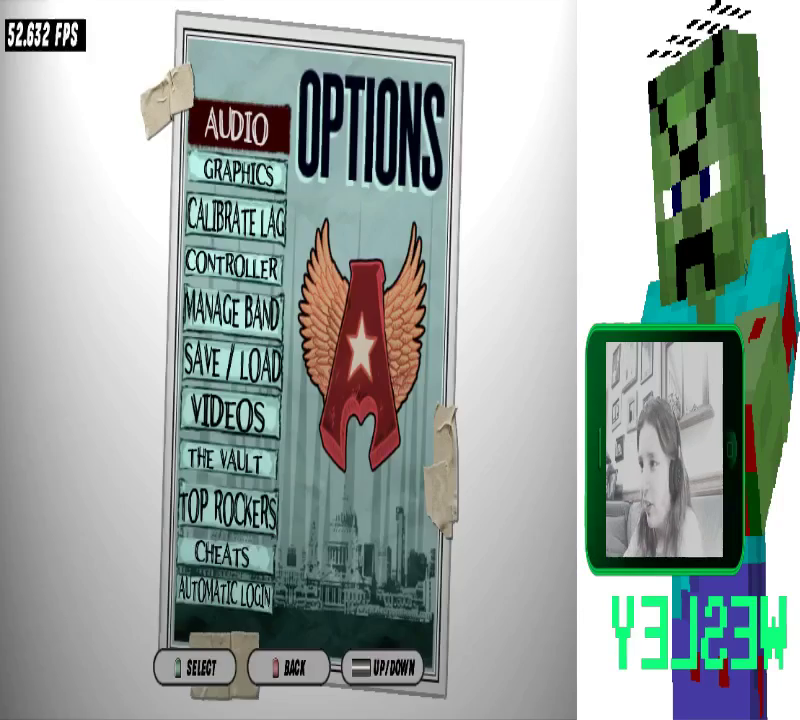
pyautogui.press('Escape')
# - Find Boss Battle Tutorial in the game's Custom Songs setlist and go back to the main menu
pyautogui.press('Down')
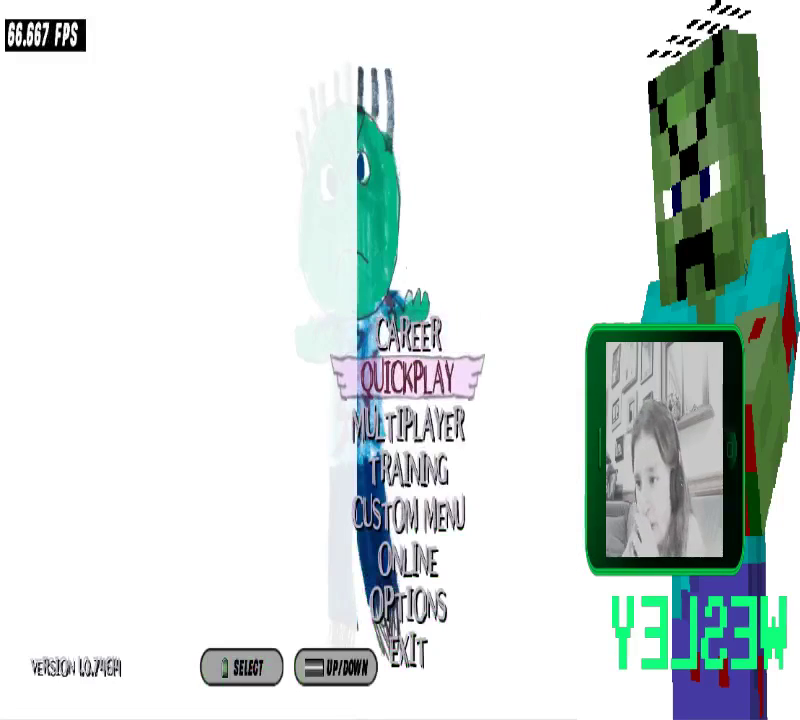
pyautogui.press('Return')
pyautogui.press('Down')
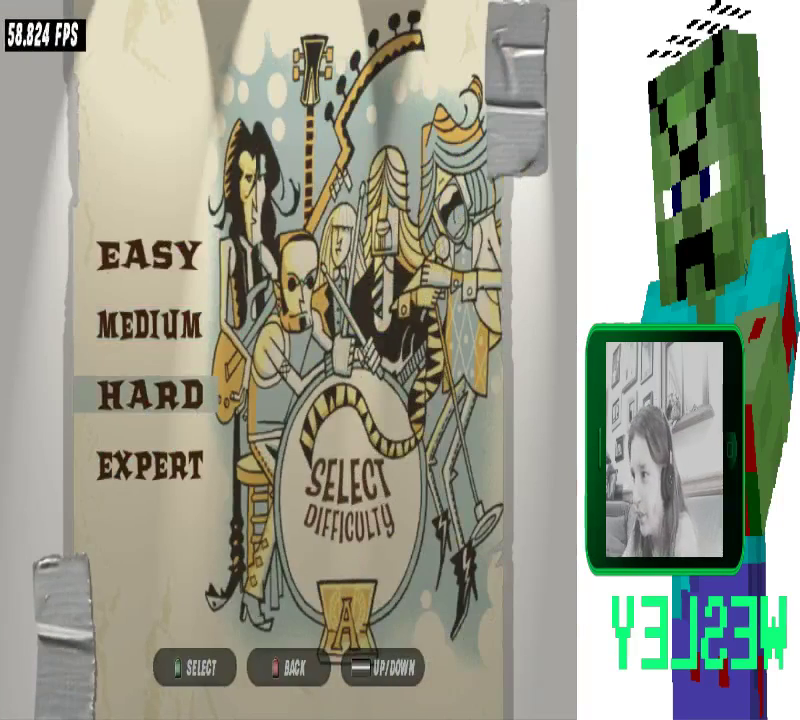
pyautogui.press('Escape')
pyautogui.press('Down')
pyautogui.press('Return')
pyautogui.press('Return')
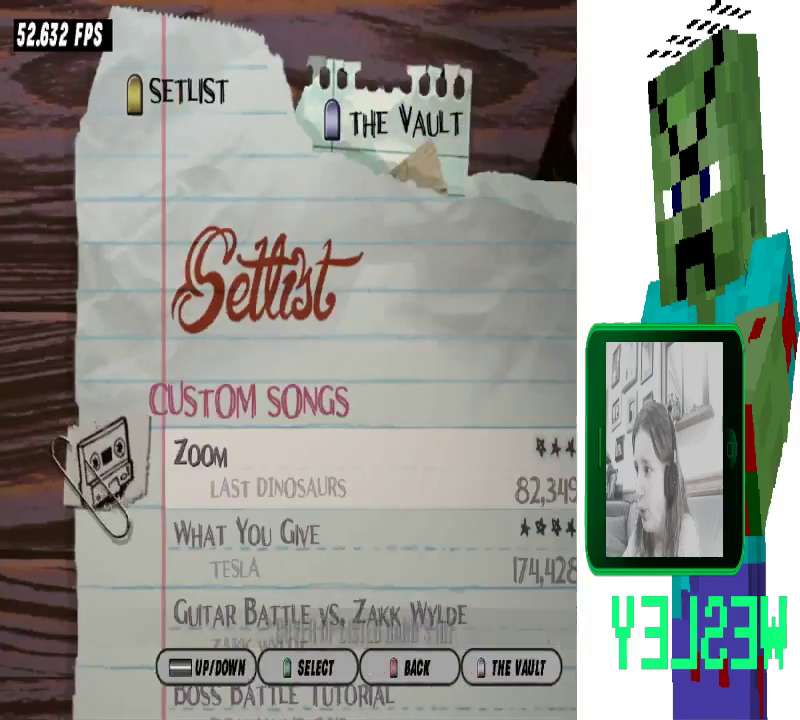
pyautogui.press('Down')
pyautogui.press('Down')
pyautogui.press('Down')
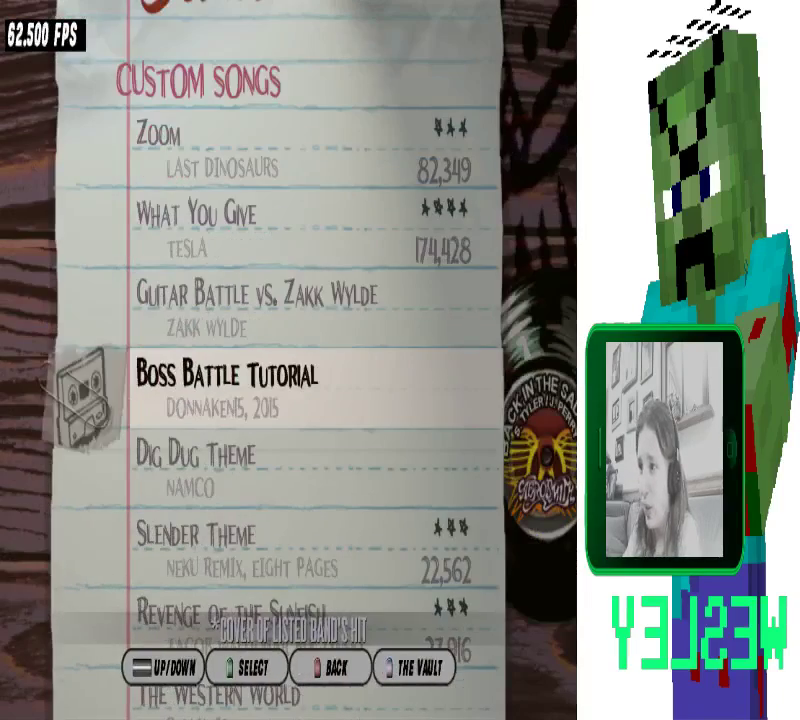
pyautogui.press('Escape')
pyautogui.press('Escape')
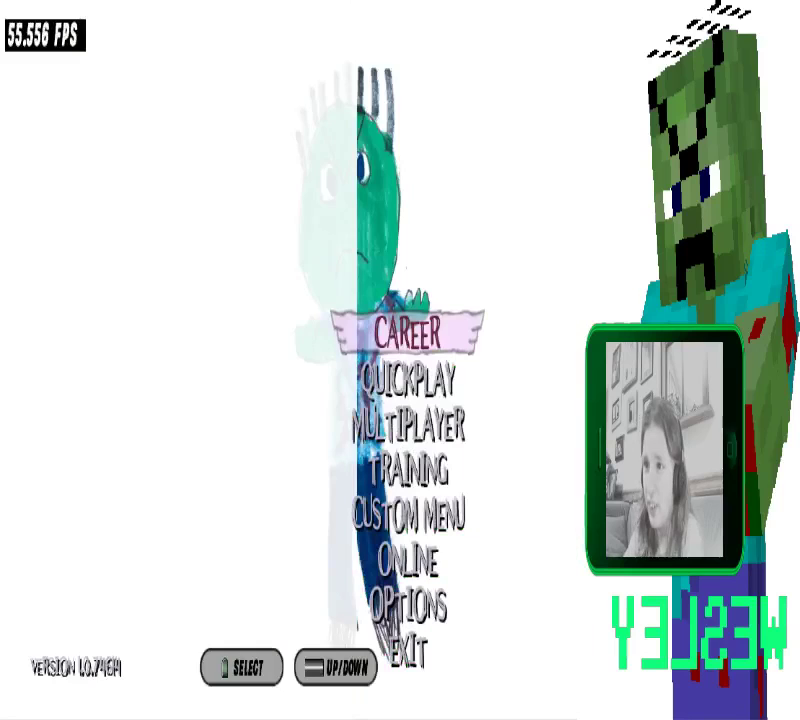
# - Start Boss Battle Tutorial on Easy in career mode and play its notes through to the end of the song
pyautogui.press('Return')
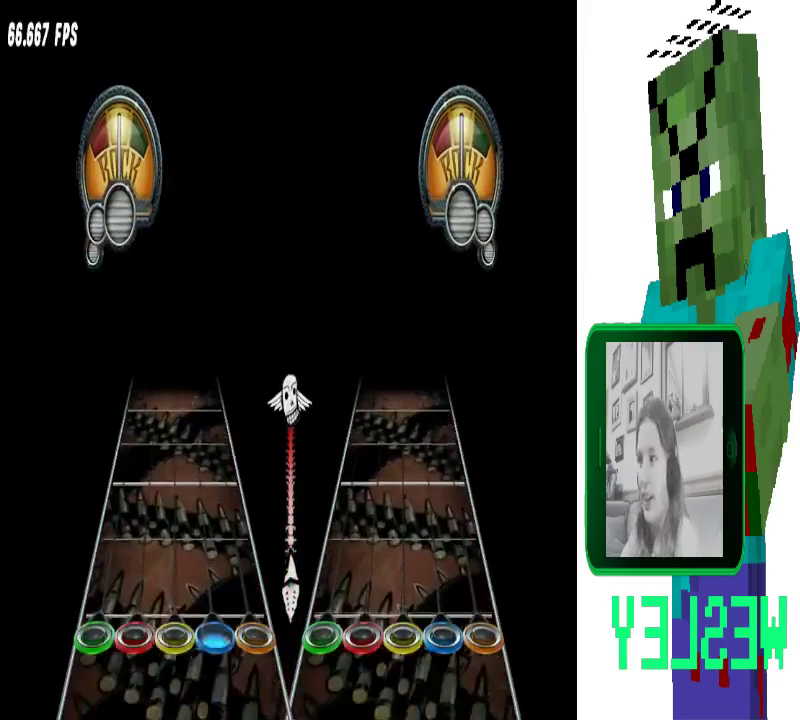
pyautogui.press('Down')
pyautogui.press('Down')
pyautogui.press('Down')
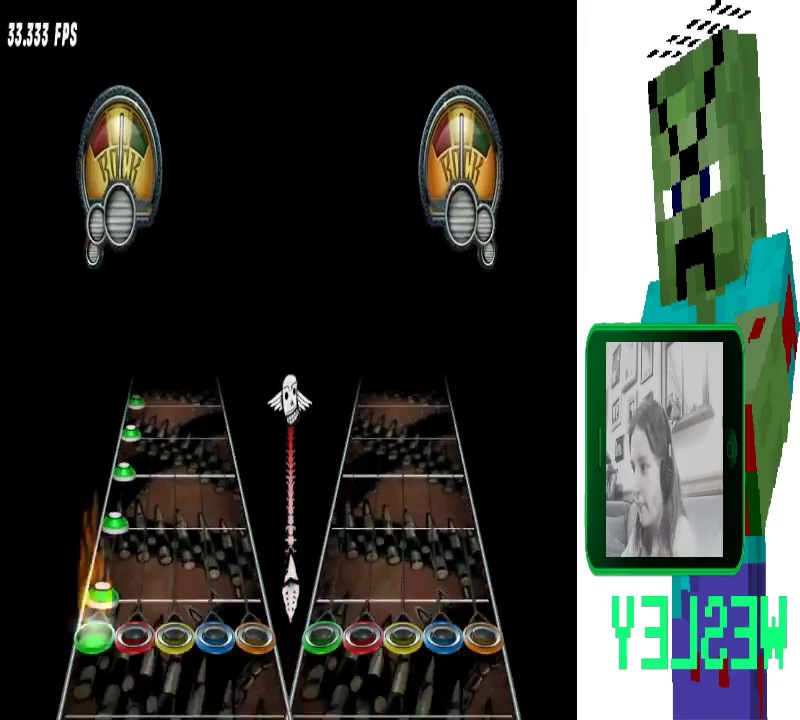
pyautogui.press('Return')
pyautogui.press('Return')
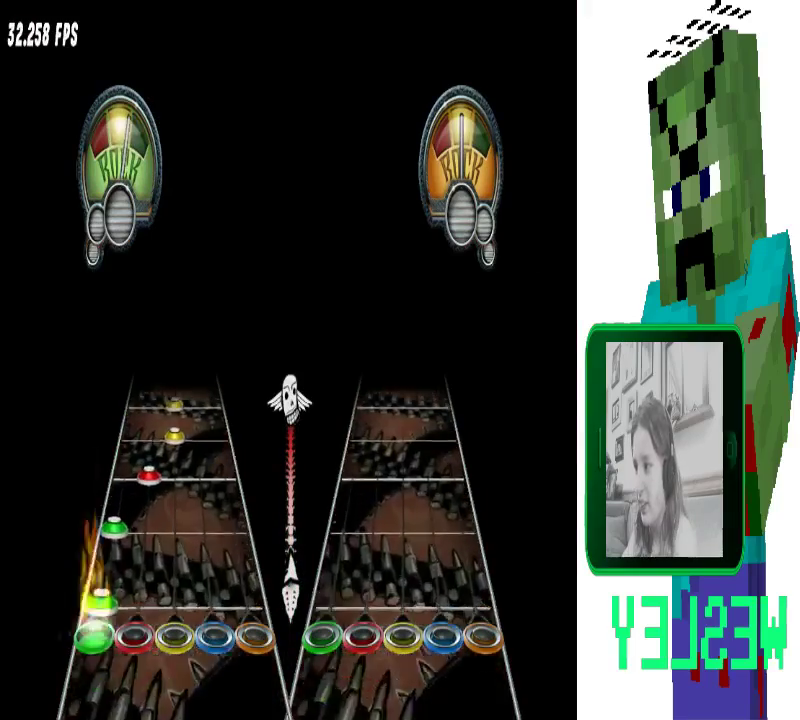
pyautogui.press('F2')
pyautogui.press('Return')
pyautogui.press('F3')
pyautogui.press('Return')
pyautogui.hotkey('F2', 'Return')
pyautogui.hotkey('F3', 'Return')
pyautogui.hotkey('F2', 'Return')
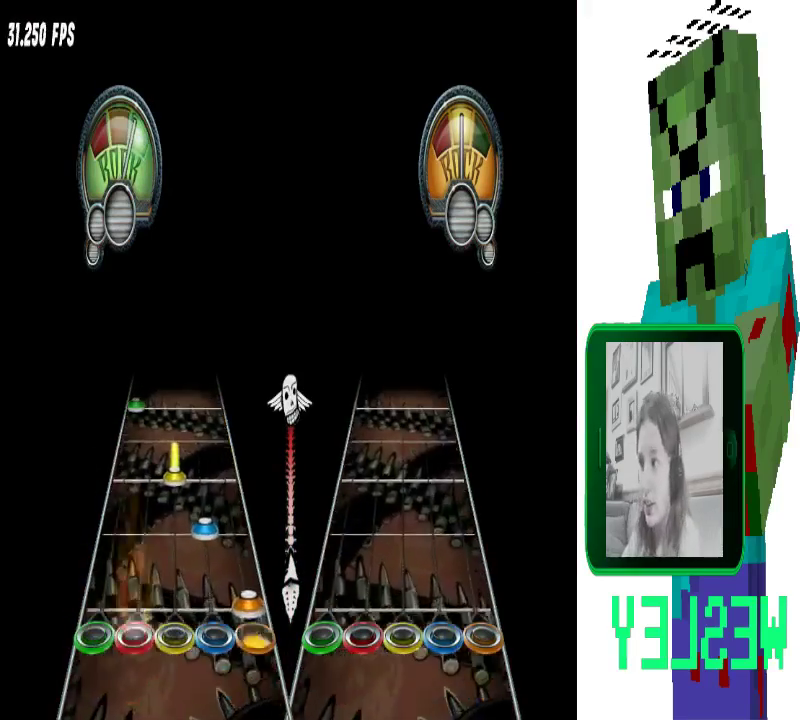
pyautogui.hotkey('F5', 'Return')
pyautogui.hotkey('F4', 'Return')
pyautogui.hotkey('F3', 'Return')
pyautogui.hotkey('F1', 'Return')
pyautogui.hotkey('F4', 'Return')
pyautogui.hotkey('F1', 'F2', 'Return')
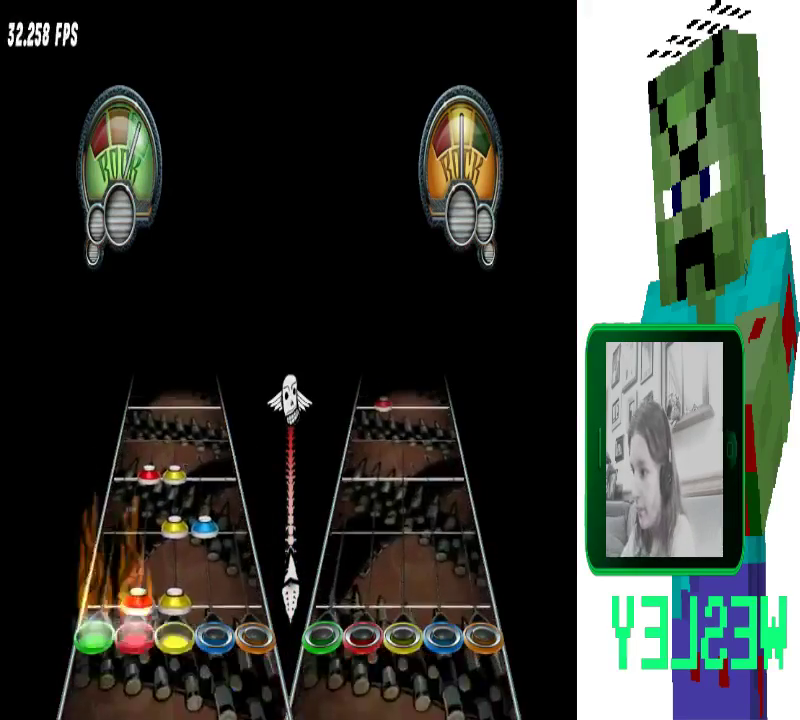
pyautogui.hotkey('F2', 'F3', 'Return')
pyautogui.hotkey('F3', 'F4', 'Return')
pyautogui.hotkey('F2', 'F3', 'Return')
pyautogui.hotkey('F2', 'Return')
pyautogui.hotkey('F4', 'Return')
pyautogui.hotkey('F1', 'Return')
pyautogui.hotkey('F2', 'Return')
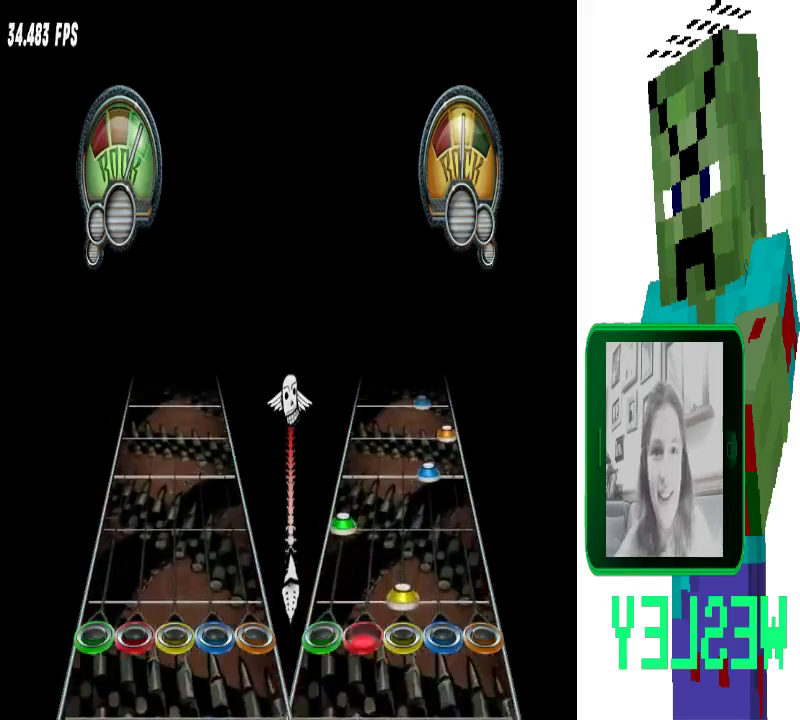
pyautogui.hotkey('F3', 'Return')
pyautogui.hotkey('F1', 'Return')
pyautogui.hotkey('F4', 'Return')
pyautogui.hotkey('F5', 'Return')
pyautogui.hotkey('F4', 'Return')
pyautogui.hotkey('F2', 'F3', 'Return')
pyautogui.hotkey('F4', 'F5', 'Return')
pyautogui.hotkey('F1', 'F2', 'Return')
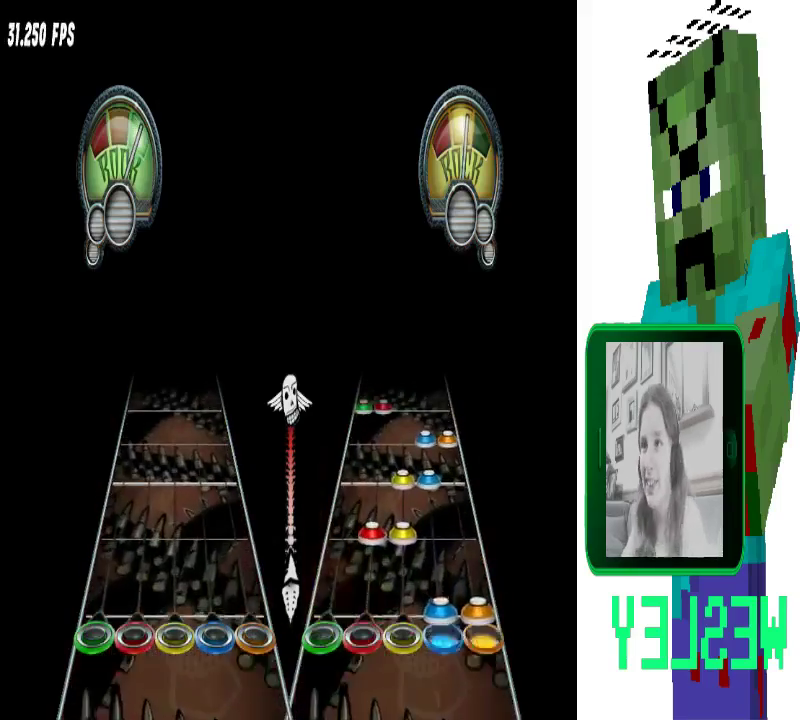
pyautogui.hotkey('F4', 'F5', 'Return')
pyautogui.hotkey('F2', 'F3', 'Return')
pyautogui.hotkey('F3', 'F4', 'Return')
pyautogui.hotkey('F4', 'F5', 'Return')
pyautogui.hotkey('F1', 'F2', 'Return')
pyautogui.hotkey('F3', 'F5', 'Return')
pyautogui.hotkey('F4', 'F5', 'Return')
pyautogui.hotkey('F3', 'F5', 'Return')
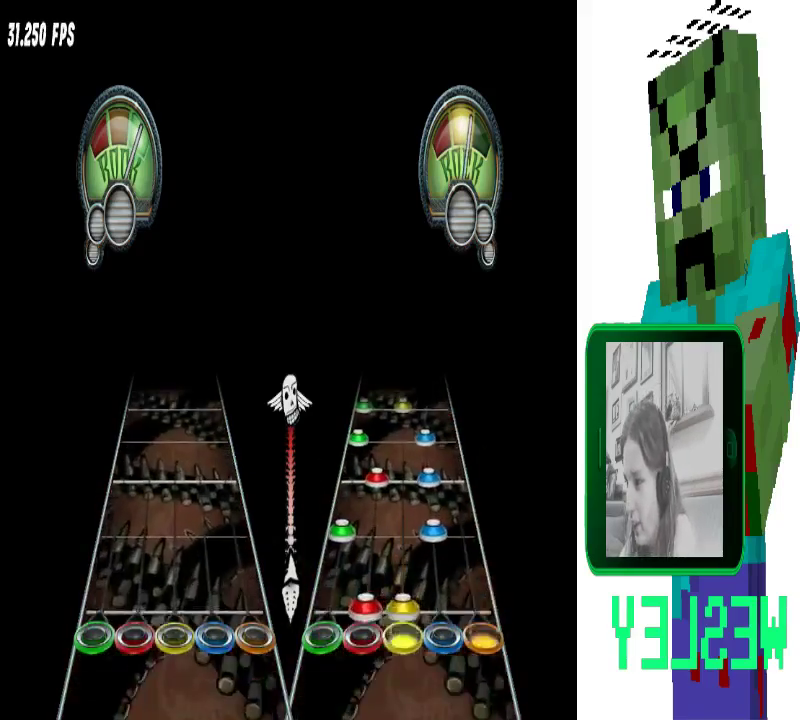
pyautogui.hotkey('F2', 'F3', 'Return')
pyautogui.hotkey('F1', 'F4', 'Return')
pyautogui.hotkey('F2', 'F4', 'Return')
pyautogui.hotkey('F1', 'F4', 'Return')
pyautogui.hotkey('F1', 'F3', 'Return')
pyautogui.hotkey('F1', 'F4', 'Return')
pyautogui.hotkey('F2', 'F4', 'Return')
pyautogui.hotkey('F4', 'F5', 'Return')
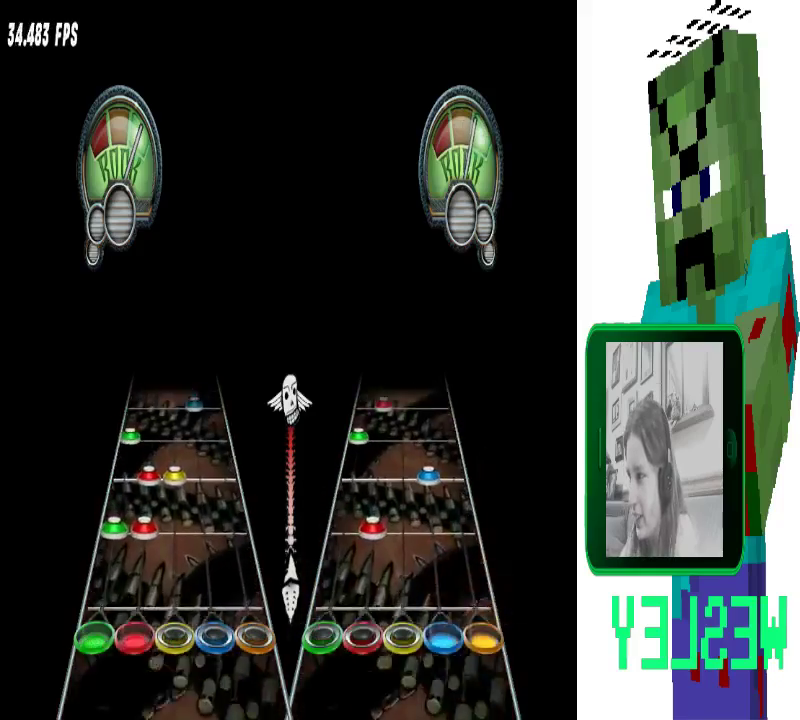
pyautogui.hotkey('F2', 'Return')
pyautogui.hotkey('F4', 'Return')
pyautogui.hotkey('F1', 'Return')
pyautogui.hotkey('F2', 'Return')
pyautogui.hotkey('F3', 'Return')
pyautogui.hotkey('F1', 'Return')
pyautogui.hotkey('F4', 'Return')
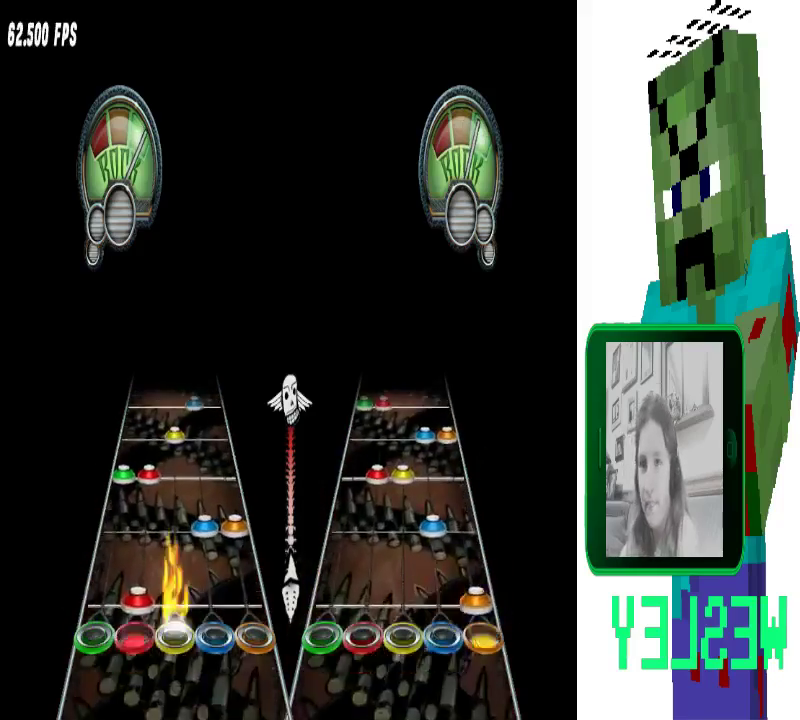
pyautogui.hotkey('F5', 'Return')
pyautogui.hotkey('F4', 'Return')
pyautogui.hotkey('F2', 'F3', 'Return')
pyautogui.hotkey('F4', 'F5', 'Return')
pyautogui.hotkey('F4', 'Return')
pyautogui.hotkey('F5', 'Return')
pyautogui.hotkey('F1', 'F3', 'Return')
pyautogui.hotkey('F1', 'F4', 'Return')
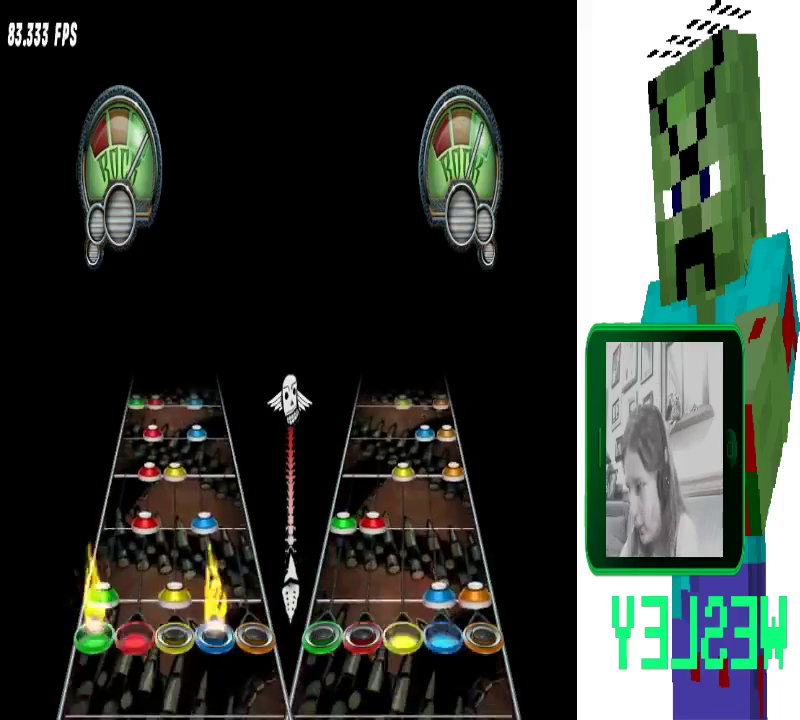
pyautogui.hotkey('F1', 'F3', 'Return')
pyautogui.hotkey('F2', 'F4', 'Return')
pyautogui.hotkey('F2', 'F3', 'Return')
pyautogui.hotkey('F2', 'F4', 'Return')
pyautogui.hotkey('F1', 'F2', 'F4', 'Return')
pyautogui.hotkey('F1', 'F3', 'F4', 'Return')
pyautogui.hotkey('F1', 'F2', 'F4', 'Return')
pyautogui.hotkey('F5', 'Return')
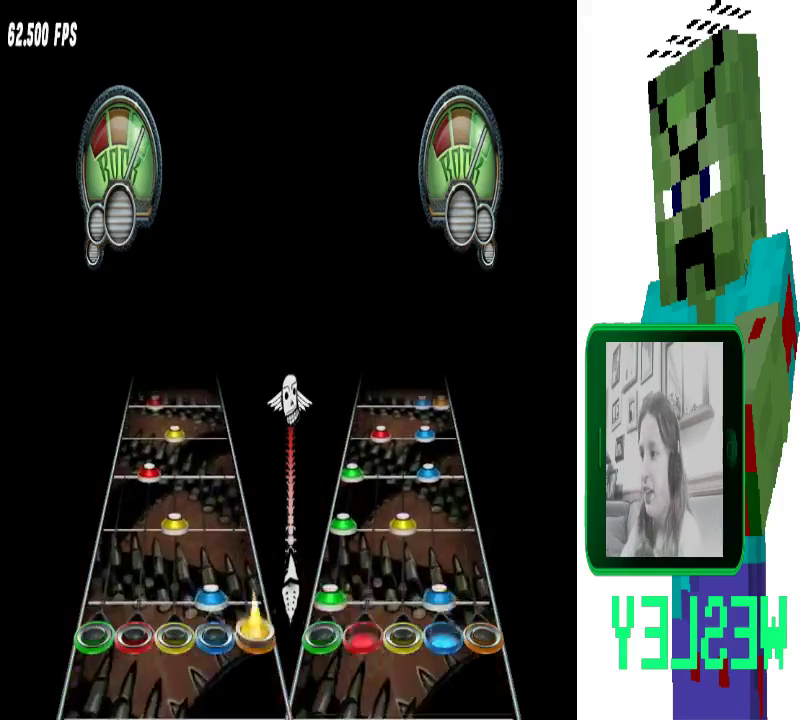
pyautogui.hotkey('F4', 'Return')
pyautogui.hotkey('F3', 'Return')
pyautogui.hotkey('F2', 'Return')
pyautogui.hotkey('F3', 'Return')
pyautogui.hotkey('F2', 'Return')
pyautogui.hotkey('F3', 'Return')
pyautogui.hotkey('F5', 'Return')
pyautogui.hotkey('F2', 'F3', 'F4', 'Return')
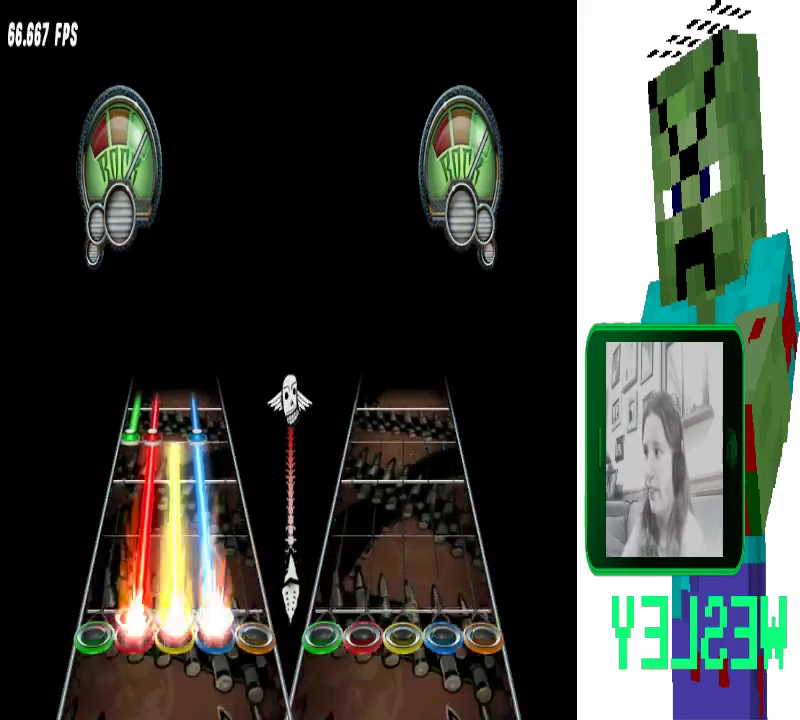
pyautogui.hotkey('F1', 'F2', 'F4', 'Return')
pyautogui.hotkey('F1', 'F2', 'F3', 'Return')
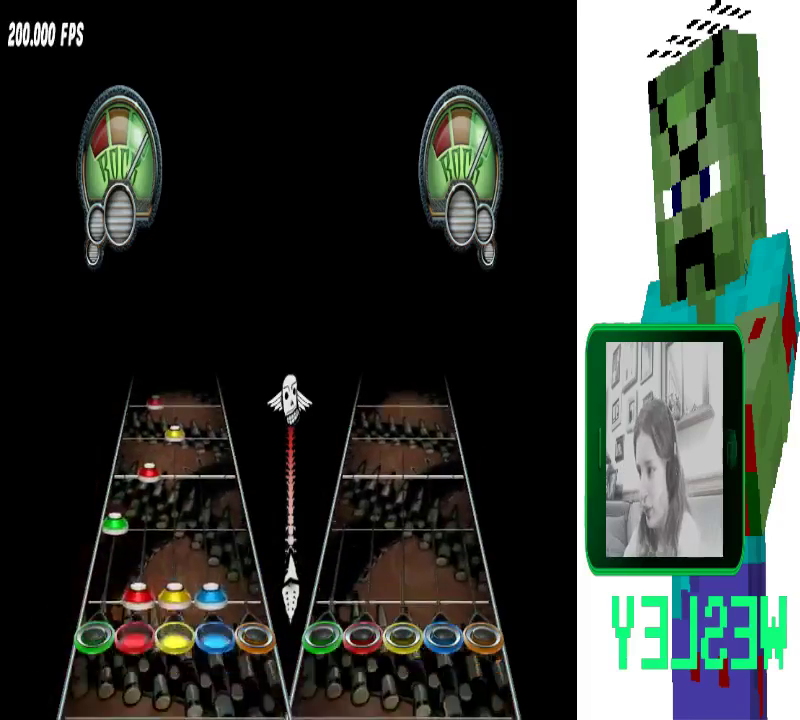
pyautogui.hotkey('F2', 'F3', 'F4', 'Return')
pyautogui.hotkey('F1', 'Return')
pyautogui.hotkey('F2', 'Return')
pyautogui.hotkey('F3', 'Return')
pyautogui.hotkey('F2', 'Return')
pyautogui.hotkey('F1', 'F2', 'F3', 'Return')
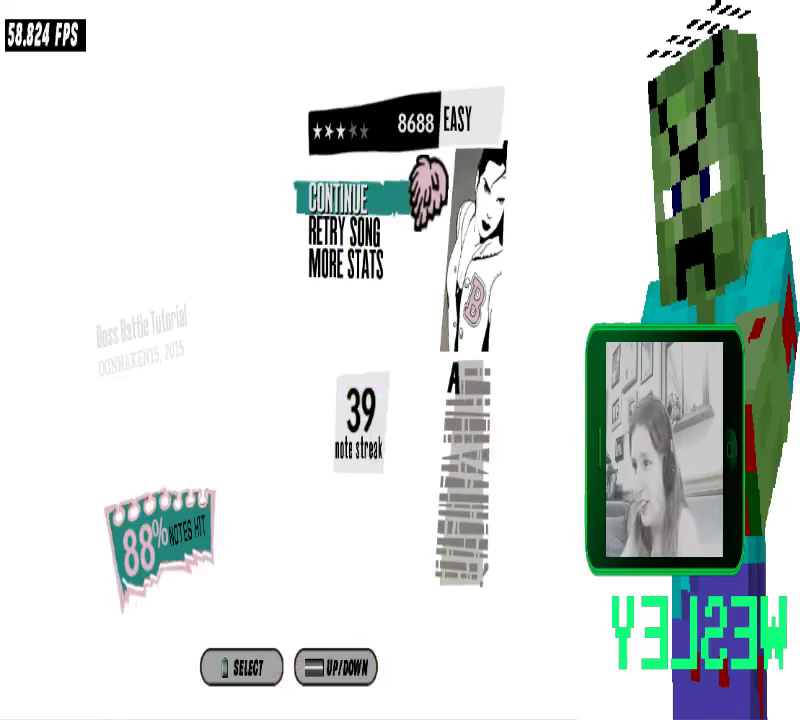
# - View the detailed stats breakdown for the finished song and go back to the results
pyautogui.press('Down')
pyautogui.press('Down')
pyautogui.press('Return')
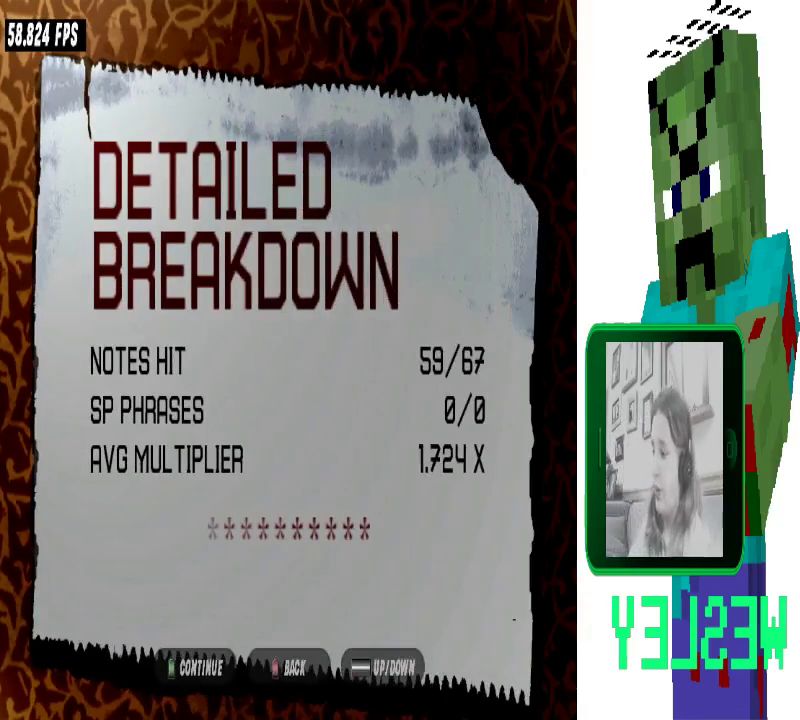
pyautogui.press('Escape')
pyautogui.press('Down')
pyautogui.press('Down')
pyautogui.press('Down')
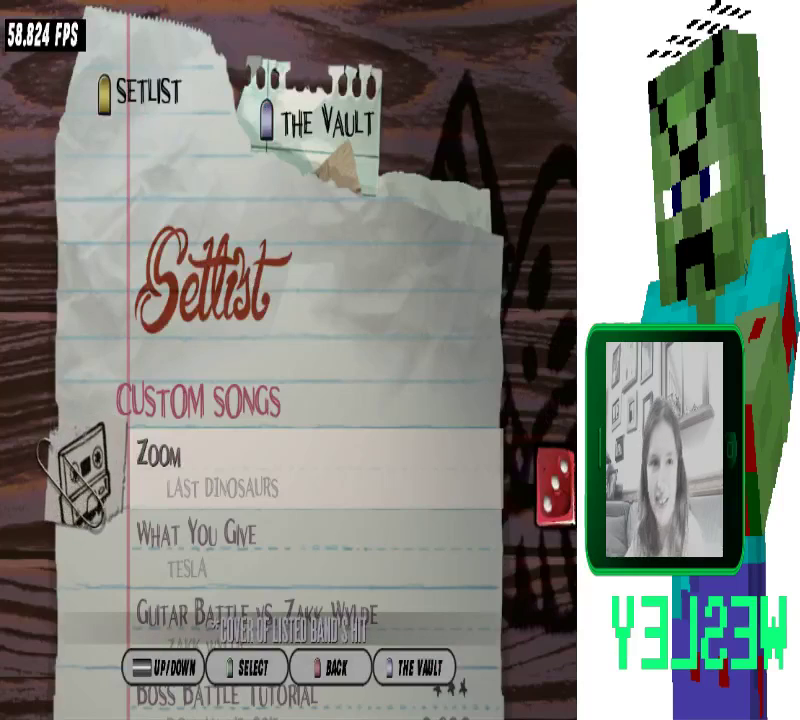
# - Look through the career setlist's Custom Songs from Zoom to Chuck Norris' Song and back up to Dig Dug Theme
pyautogui.press('Down')
pyautogui.press('Down')
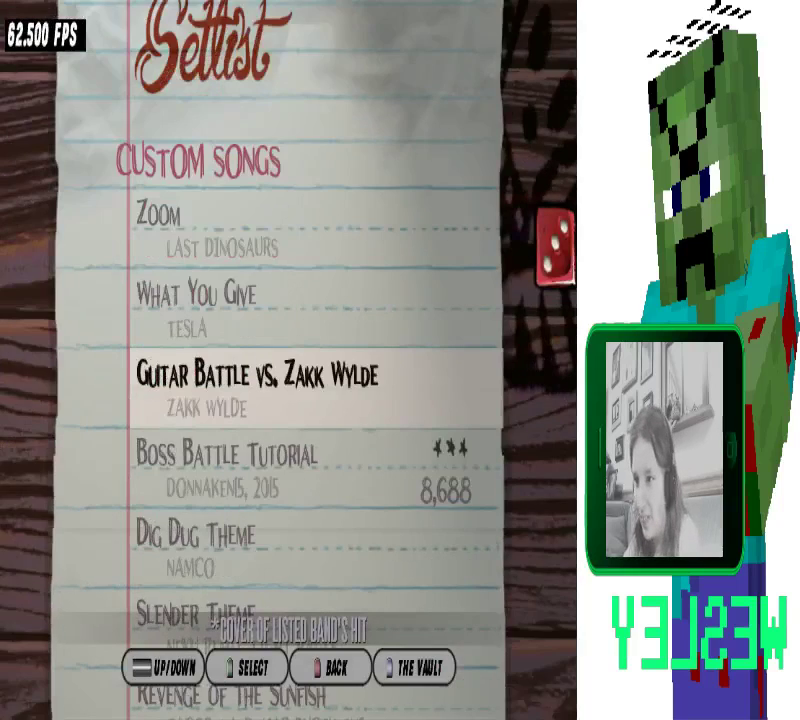
pyautogui.press('Down')
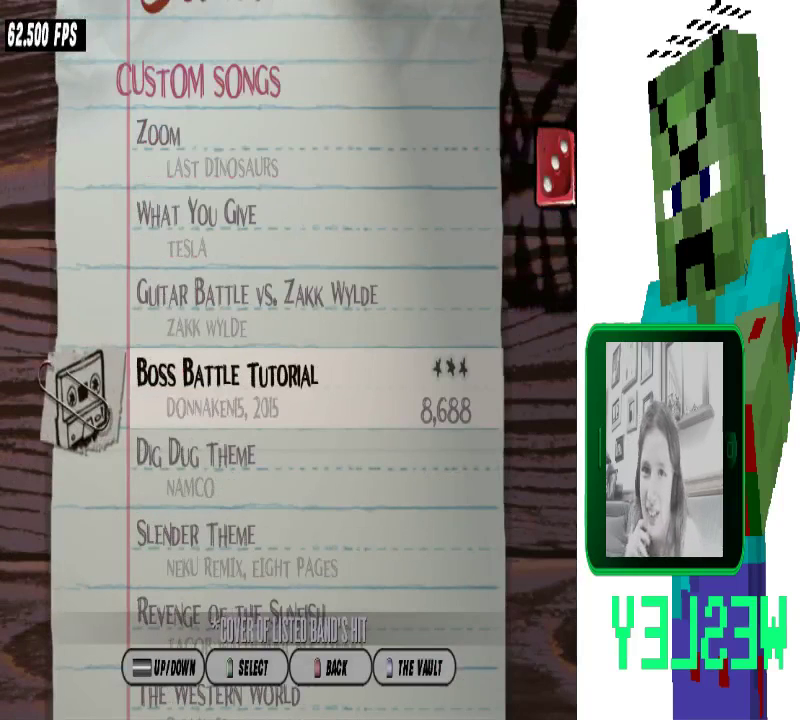
pyautogui.press('Down')
pyautogui.press('Down')
pyautogui.press('Down')
pyautogui.press('Down')
pyautogui.press('Down')
pyautogui.press('Down')
pyautogui.press('Down')
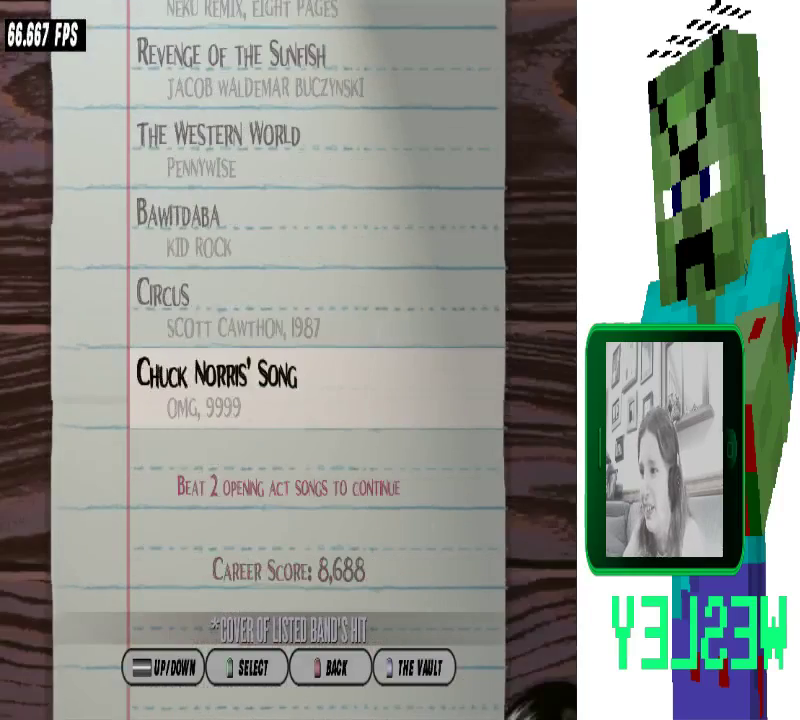
pyautogui.press('Up')
pyautogui.press('Up')
pyautogui.press('Up')
pyautogui.press('Up')
pyautogui.press('Up')
pyautogui.press('Up')
pyautogui.press('Up')
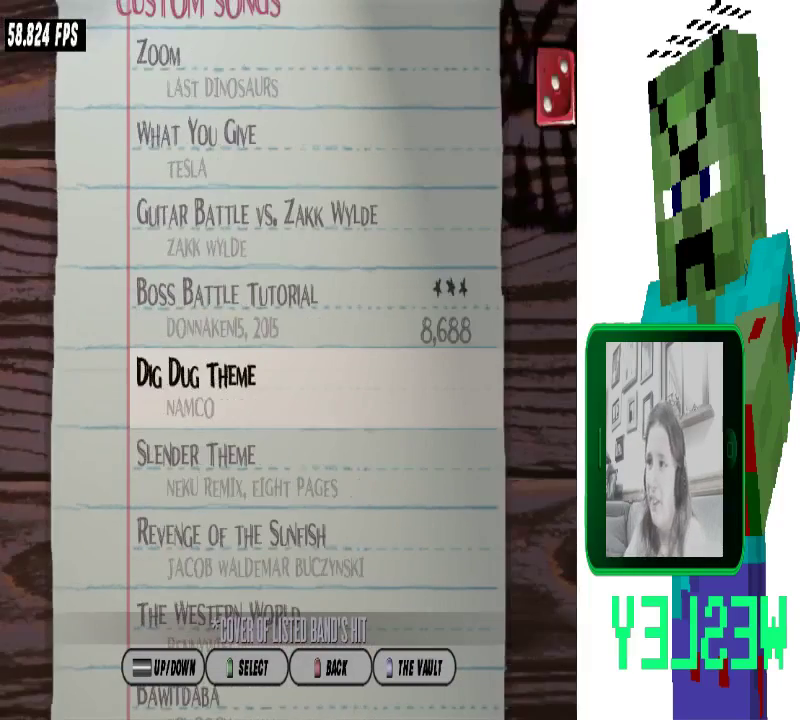
# - Leave the career setlist and band selection and go back to the game's main menu
pyautogui.press('Escape')
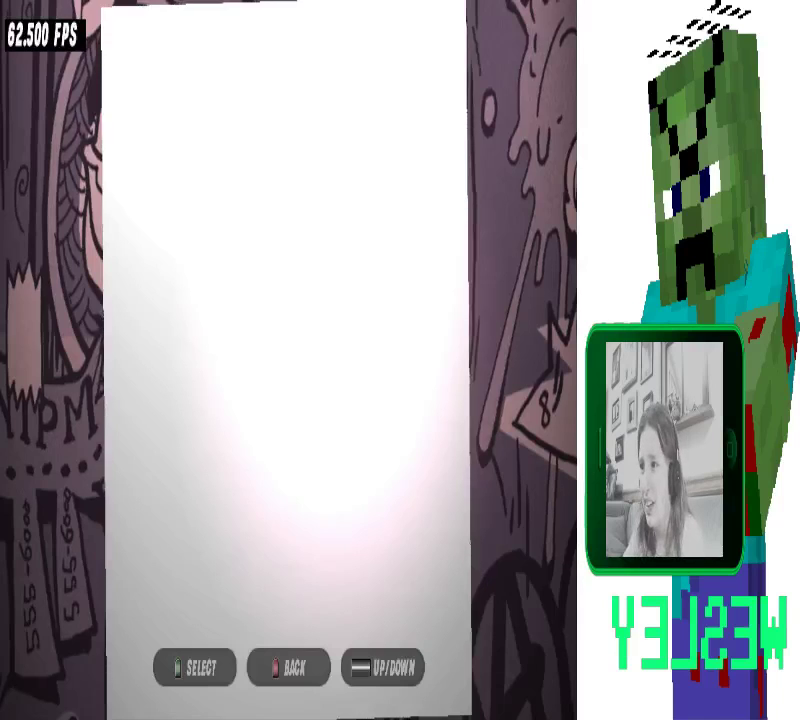
pyautogui.press('Escape')
pyautogui.press('Escape')
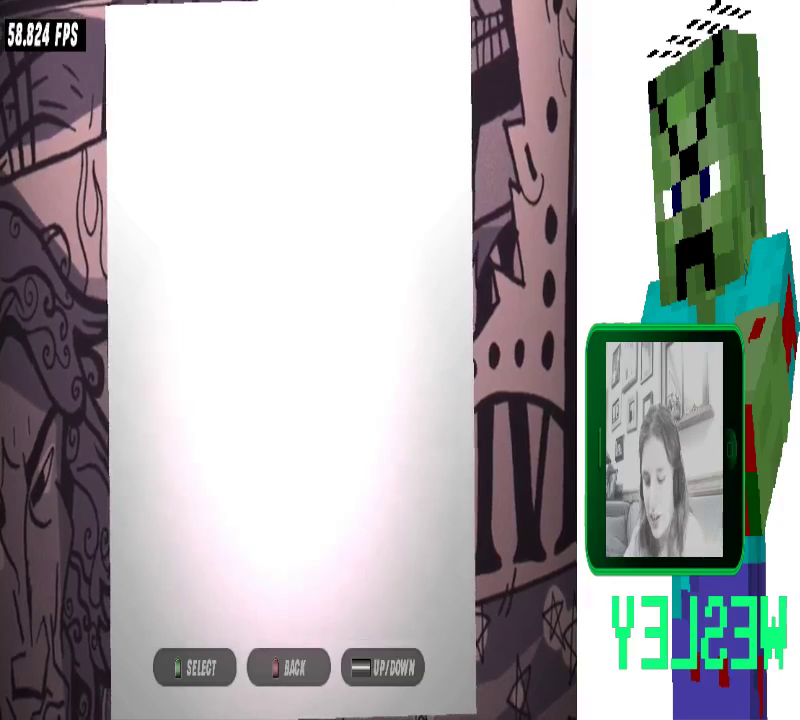
pyautogui.press('Escape')
pyautogui.press('Escape')
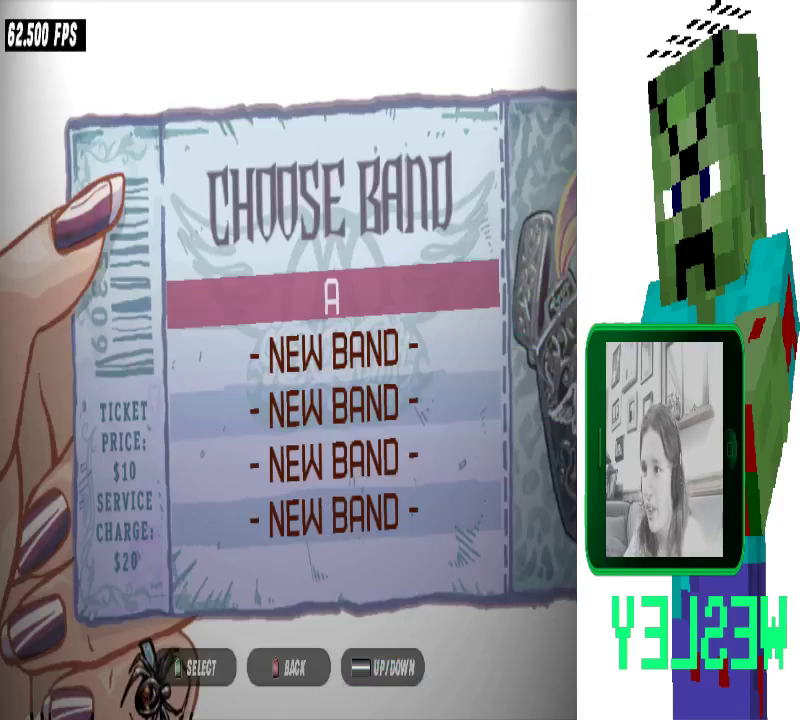
pyautogui.press('Escape')
pyautogui.press('Down')
pyautogui.press('Up')
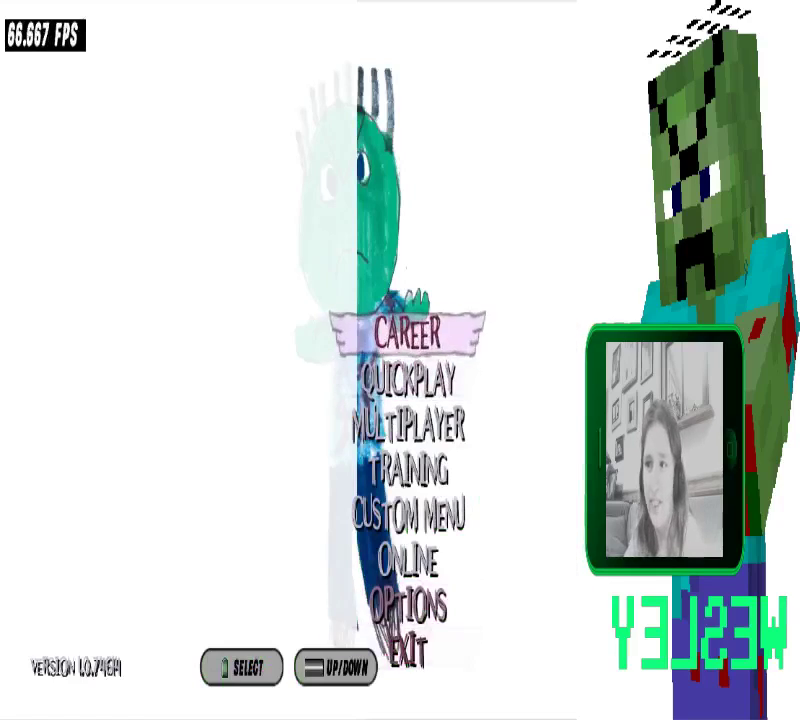
pyautogui.press('Up')
pyautogui.press('Up')
pyautogui.press('Up')
pyautogui.press('Up')
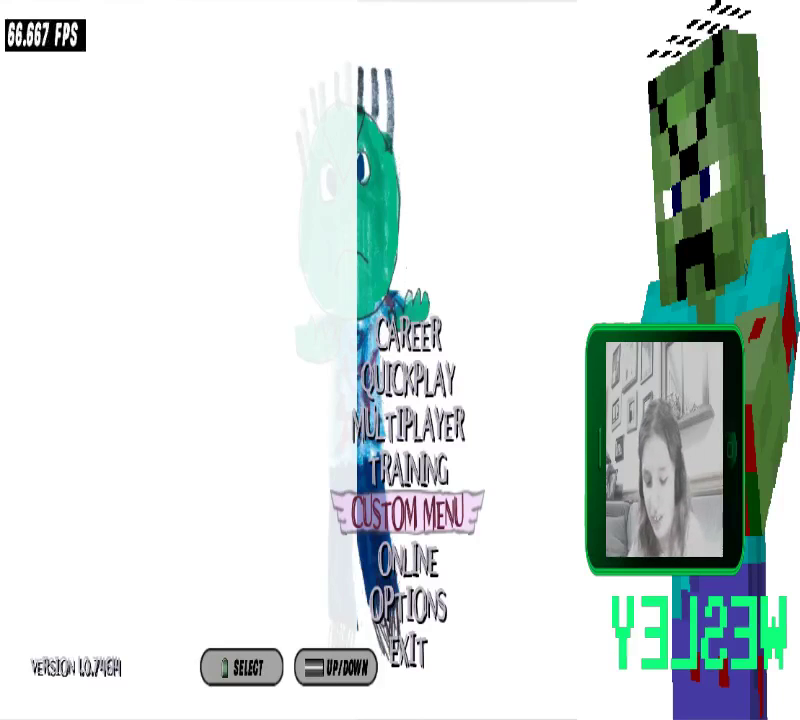
# - Enter Quickplay on Expert difficulty and open its setlist at All the Young Dudes
pyautogui.press('Up')
pyautogui.press('Up')
pyautogui.press('Up')
pyautogui.press('Return')
pyautogui.press('Down')
pyautogui.press('Down')
pyautogui.press('Down')
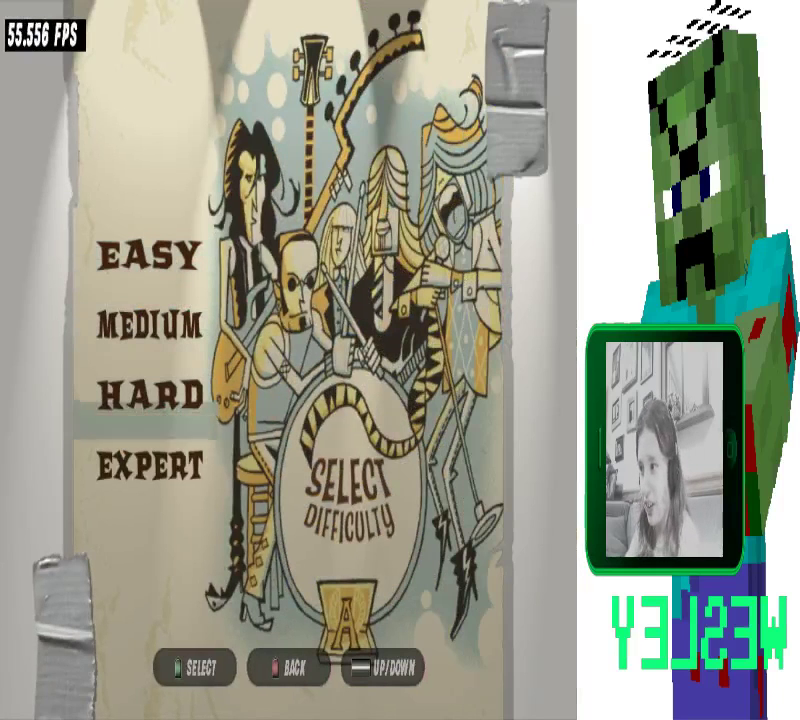
pyautogui.press('Return')
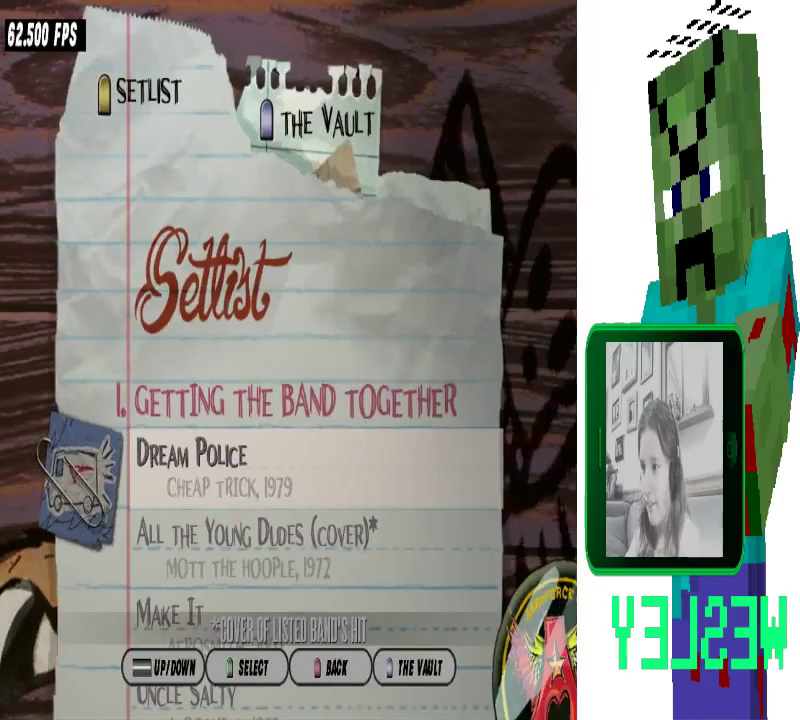
pyautogui.press('Down')
pyautogui.press('Return')
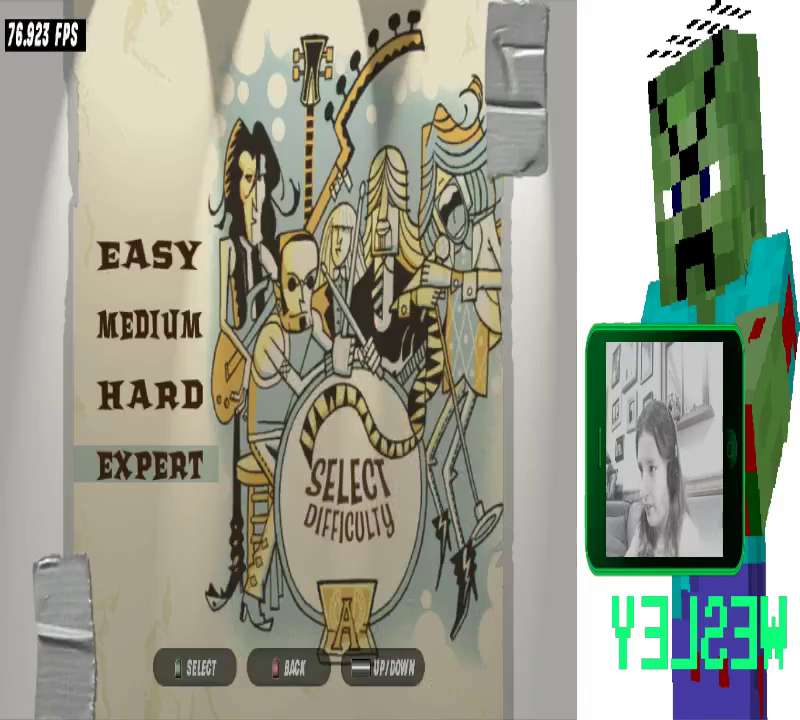
pyautogui.press('Escape')
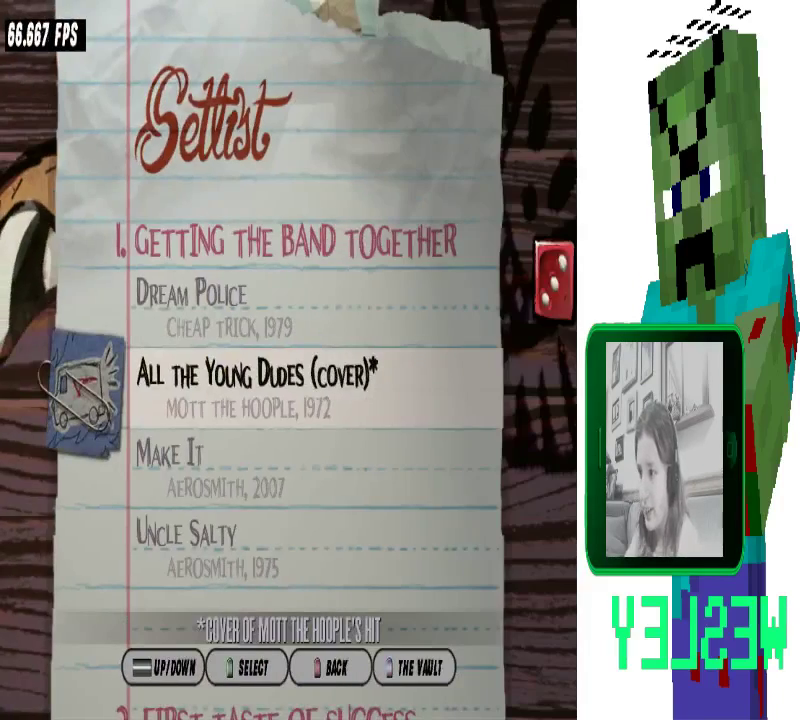
# - Check Boss Battle Tutorial under Custom Songs in the Quickplay Vault and return to the main menu
pyautogui.press('z')
pyautogui.press('Down')
pyautogui.press('Up')
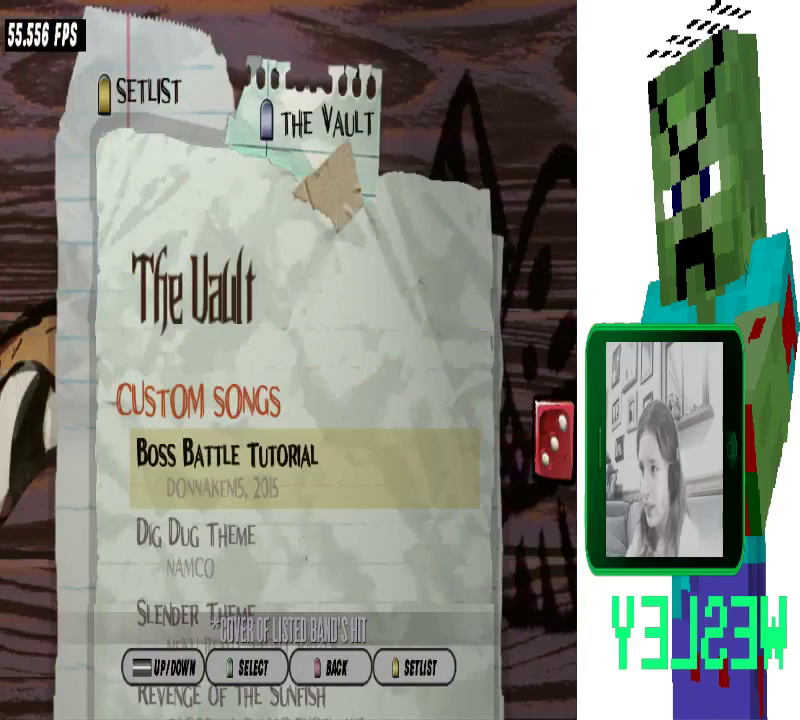
pyautogui.press('Escape')
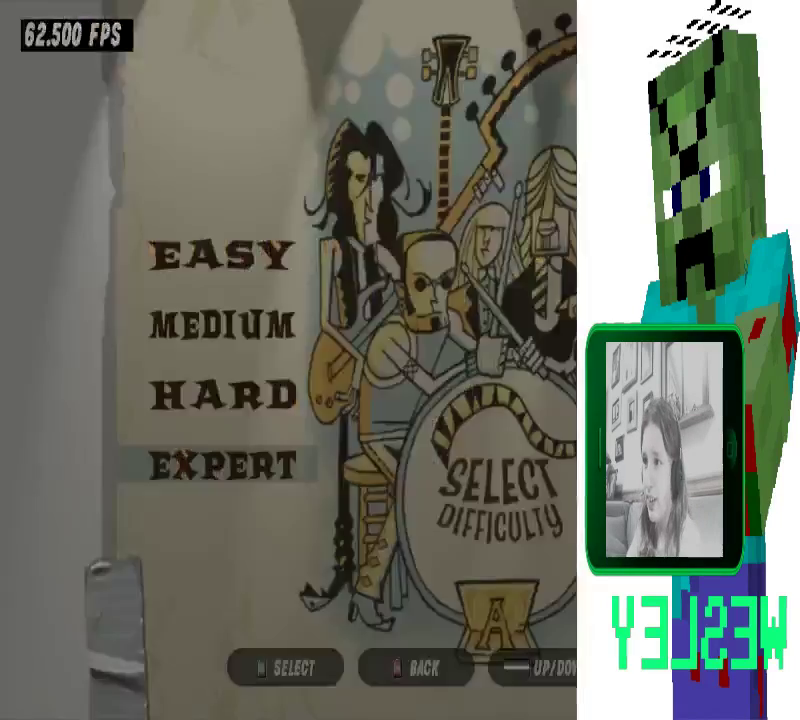
pyautogui.press('Escape')
# - Reenter Quickplay and open the Vault's Custom Songs at Boss Battle Tutorial
pyautogui.press('Return')
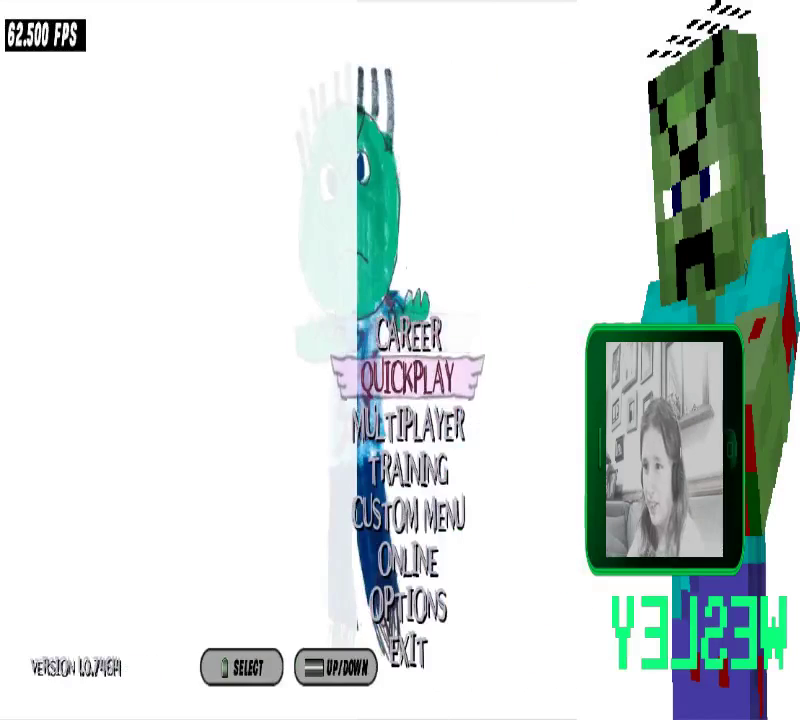
pyautogui.press('Return')
pyautogui.press('Return')
pyautogui.press('k')
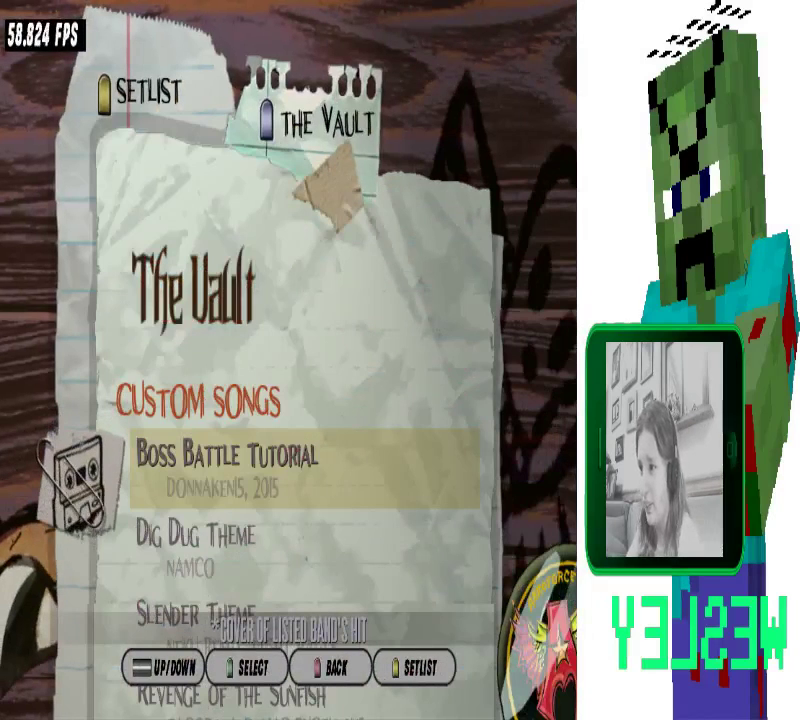